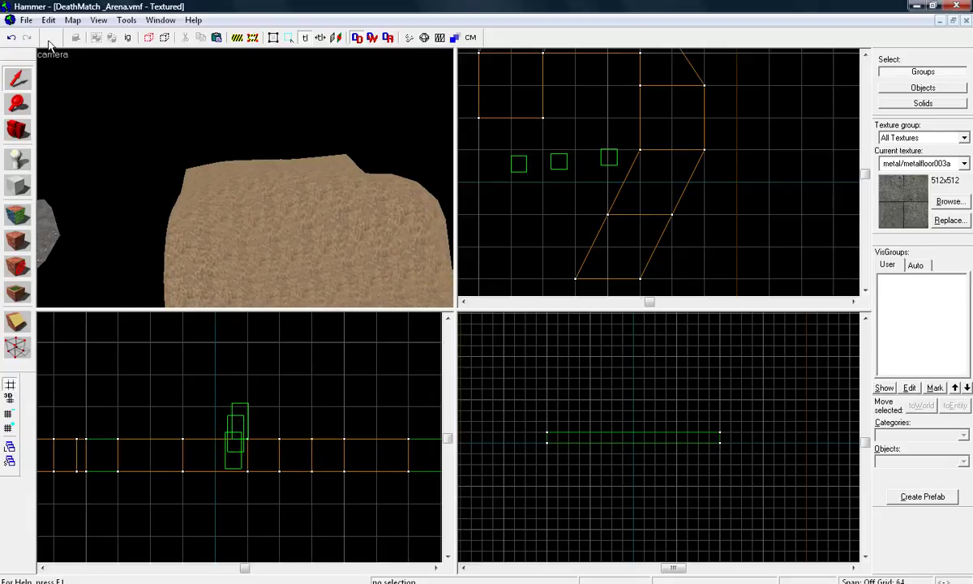
- Compile the arena map via Run Map and answer No to the 'cannot find the file specified' prompt
{"action": "left_click", "coordinate": [26, 21]}
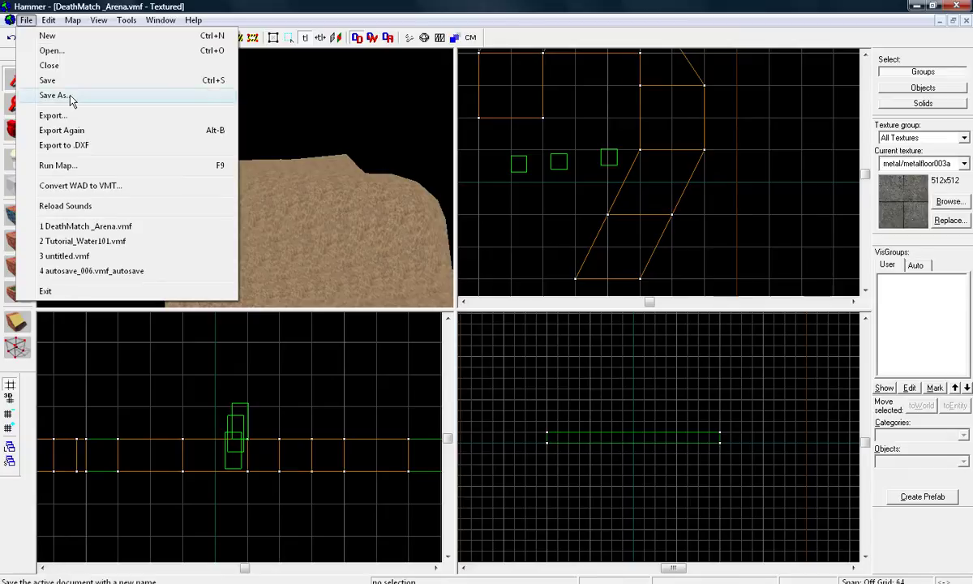
{"action": "left_click", "coordinate": [63, 165]}
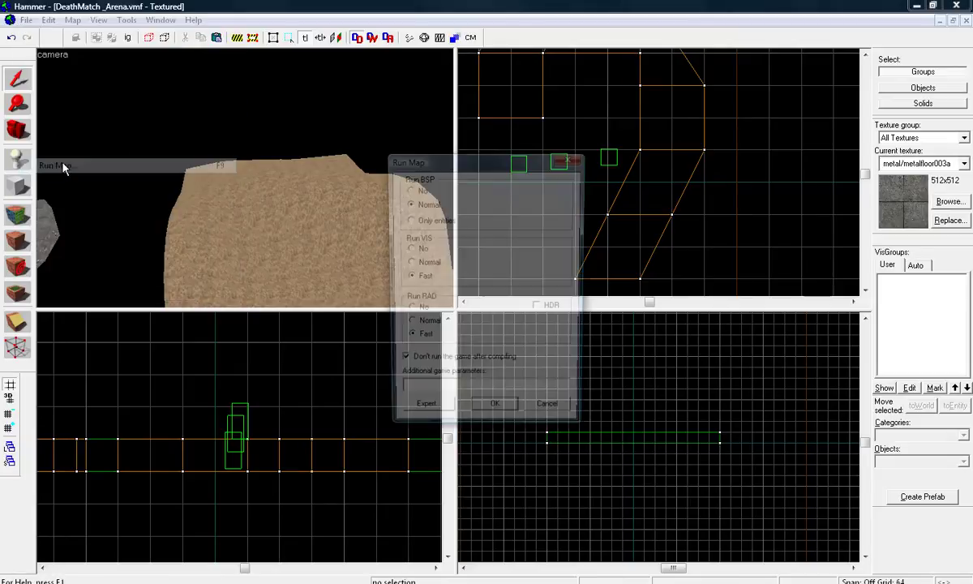
{"action": "left_click", "coordinate": [493, 417]}
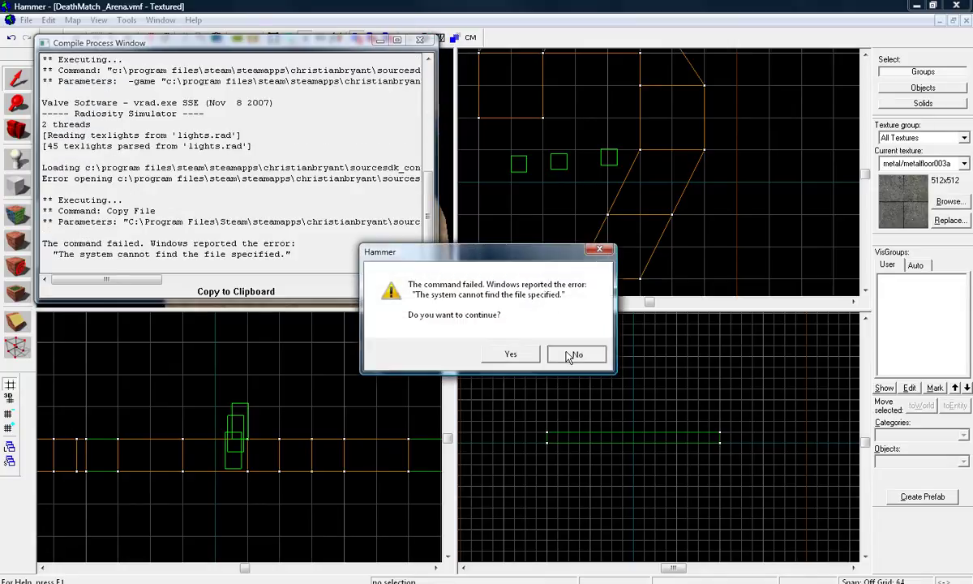
{"action": "left_click", "coordinate": [574, 352]}
- Close the compile log and select the terrain displacement
{"action": "left_click", "coordinate": [420, 40]}
{"action": "left_click", "coordinate": [296, 188]}
{"action": "key", "text": "s"}
{"action": "key", "text": "w"}
- Tie the displacement to the existing func_detail entity, then close its properties and deselect
{"action": "key", "text": "ctrl+t"}
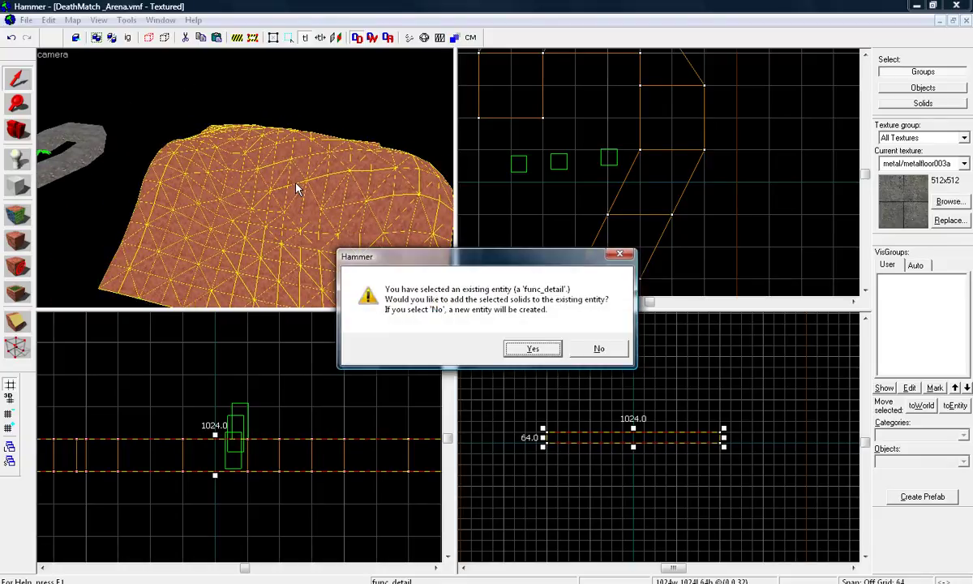
{"action": "left_click", "coordinate": [590, 355]}
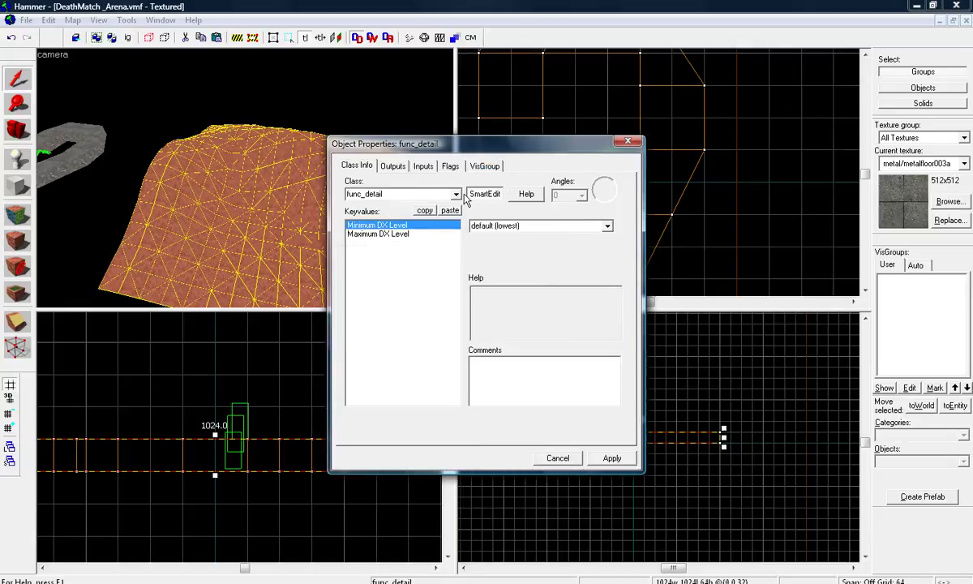
{"action": "left_click", "coordinate": [636, 146]}
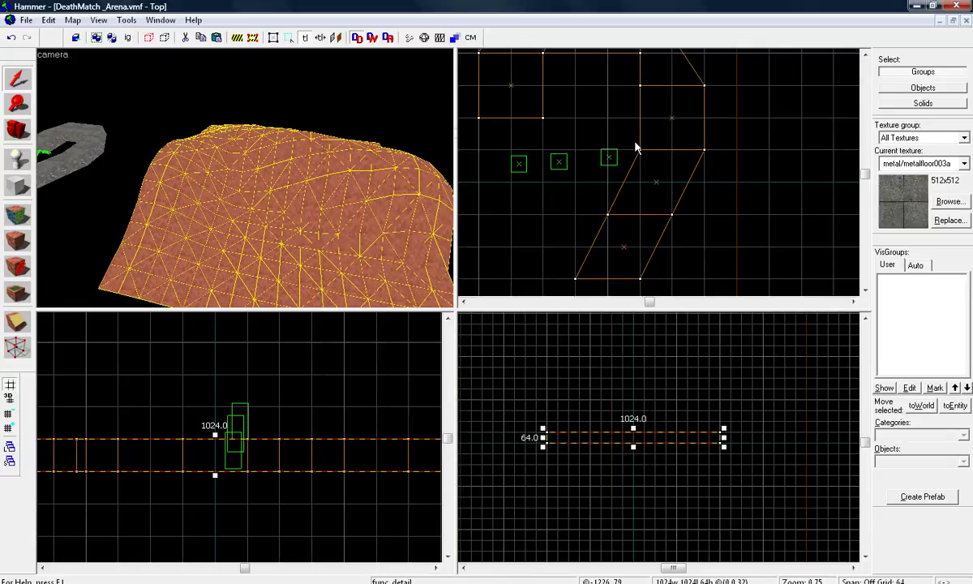
{"action": "key", "text": "Escape"}
{"action": "key", "text": "Left"}
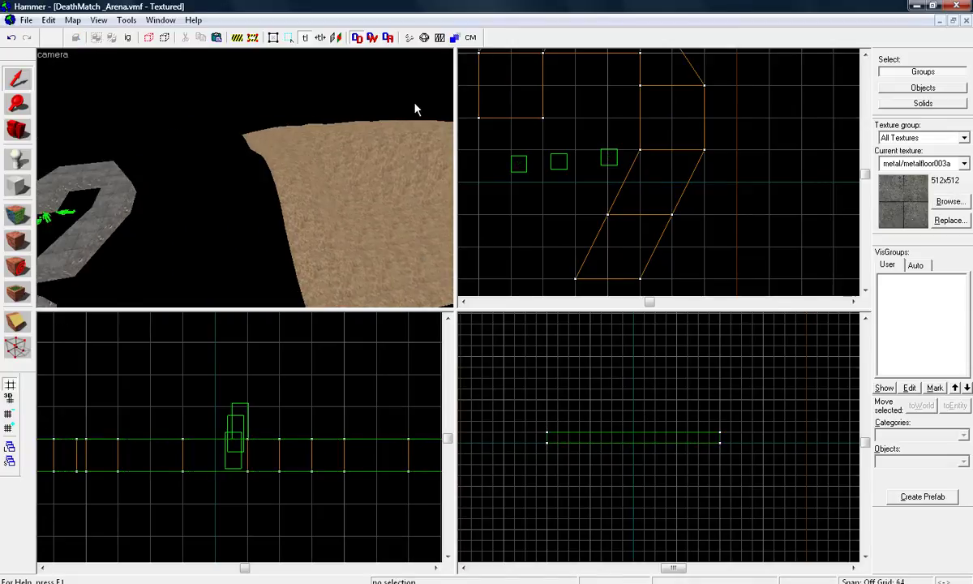
{"action": "key", "text": "Left"}
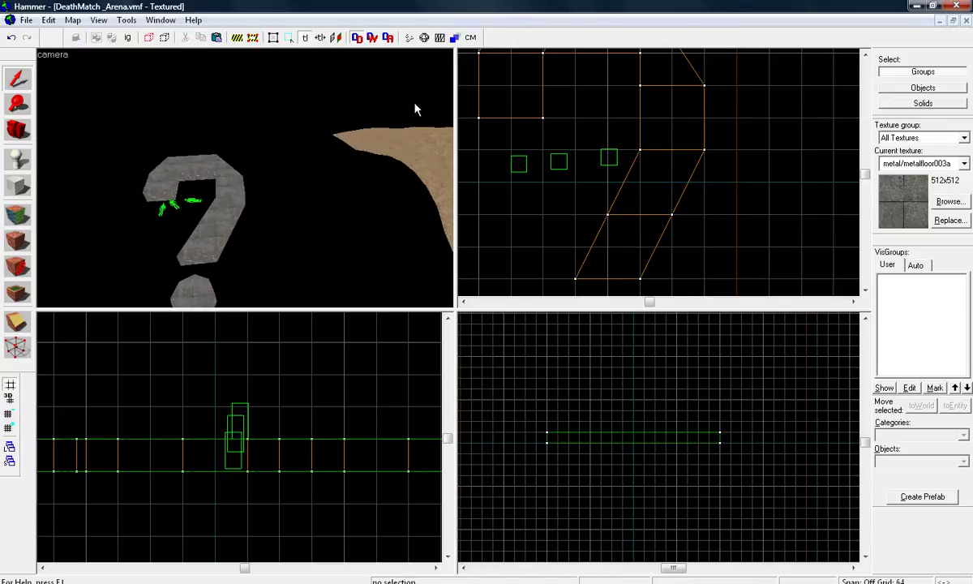
{"action": "key", "text": "Left"}
{"action": "key", "text": "Left"}
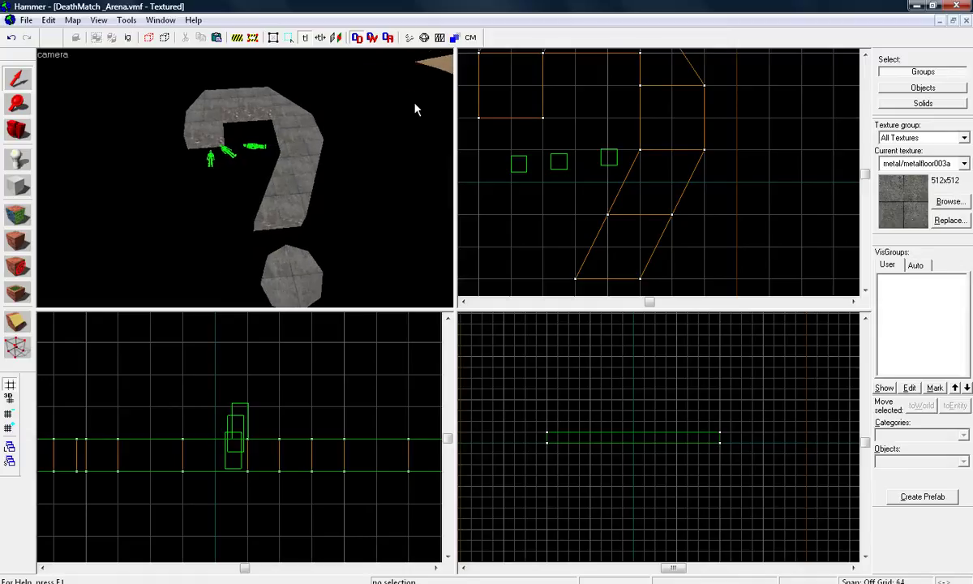
{"action": "key", "text": "Left"}
{"action": "key", "text": "Up"}
{"action": "key", "text": "Up"}
{"action": "key", "text": "Up"}
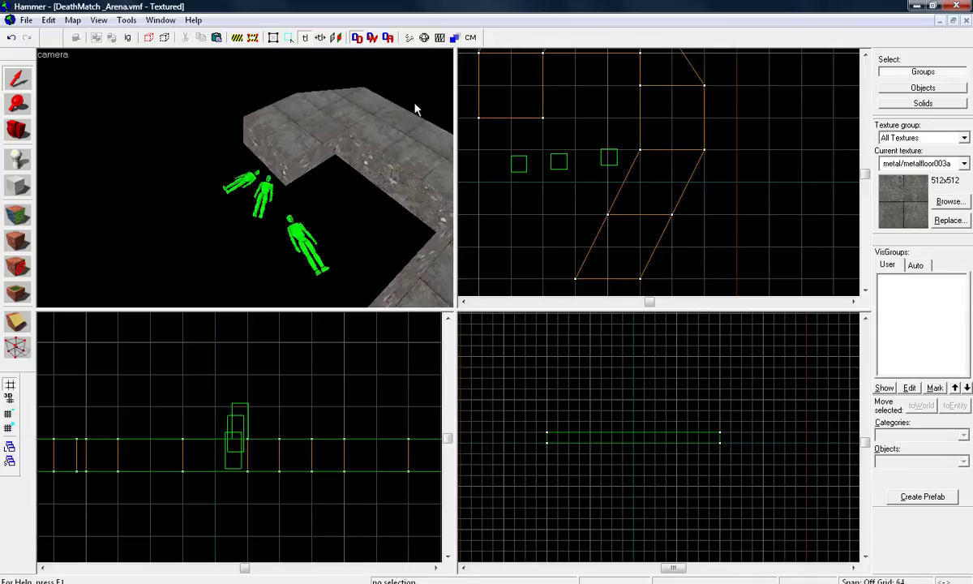
{"action": "key", "text": "Up"}
{"action": "key", "text": "Right"}
{"action": "key", "text": "Right"}
{"action": "key", "text": "Right"}
{"action": "key", "text": "Right"}
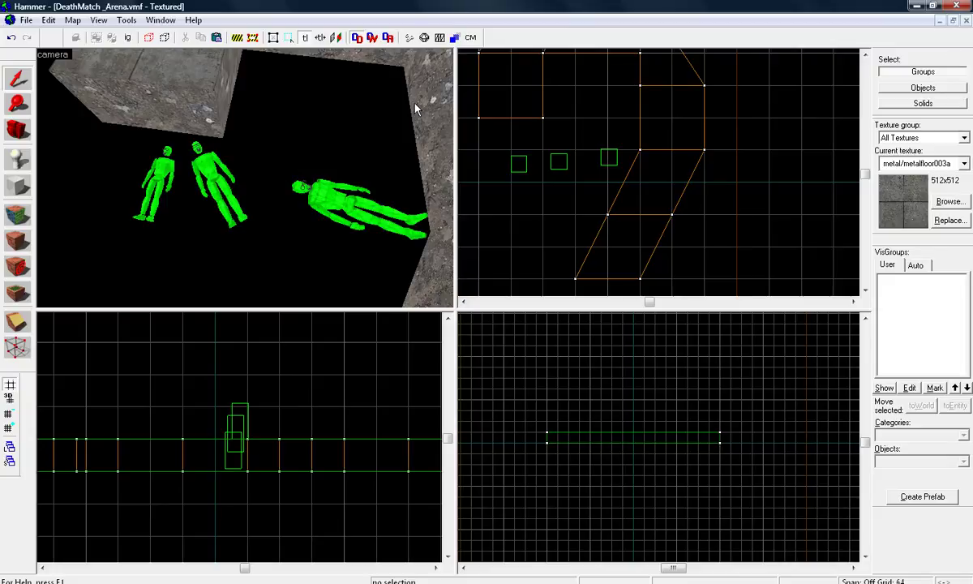
{"action": "key", "text": "Right"}
{"action": "key", "text": "Right"}
{"action": "key", "text": "Right"}
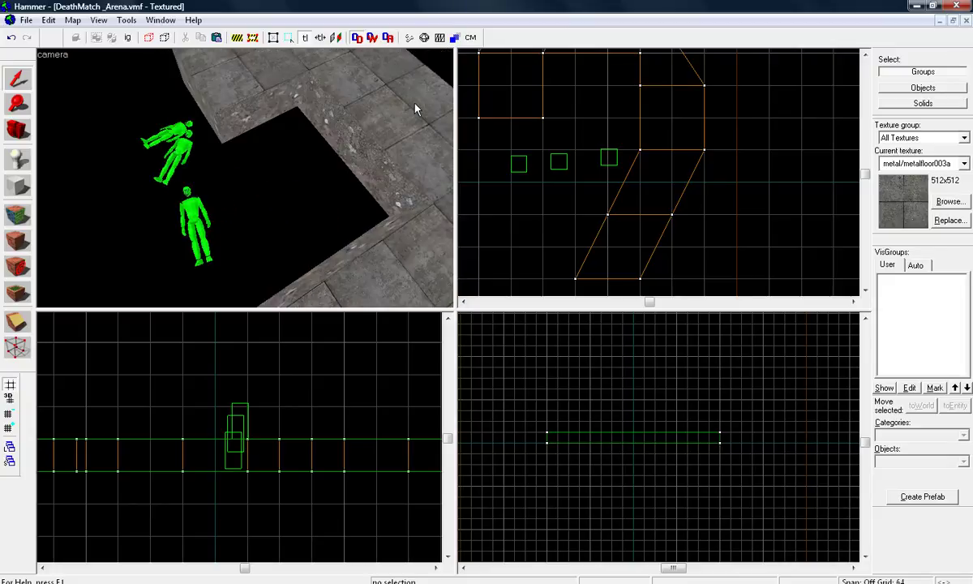
{"action": "key", "text": "Right"}
{"action": "key", "text": "Down"}
{"action": "key", "text": "Down"}
{"action": "key", "text": "Down"}
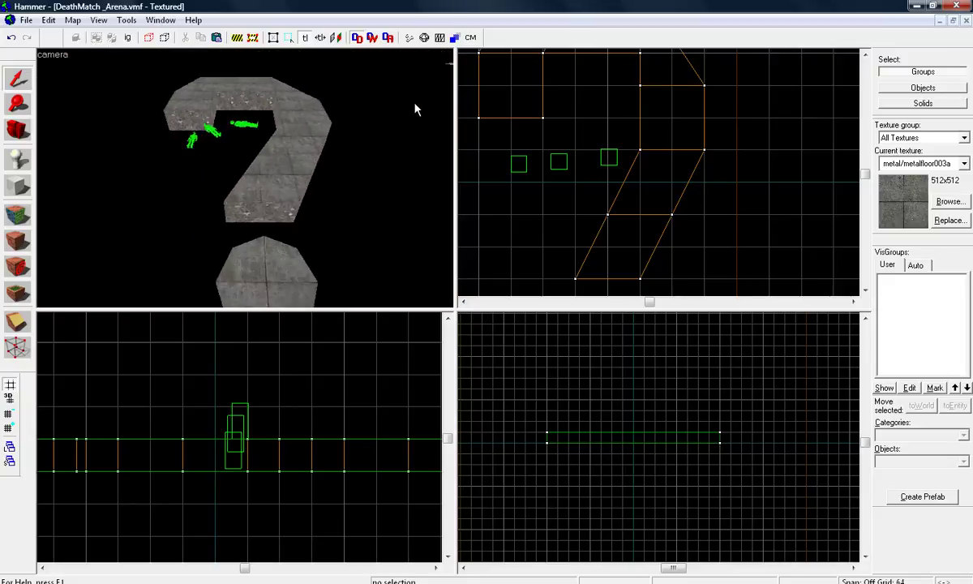
{"action": "key", "text": "Down"}
{"action": "key", "text": "d"}
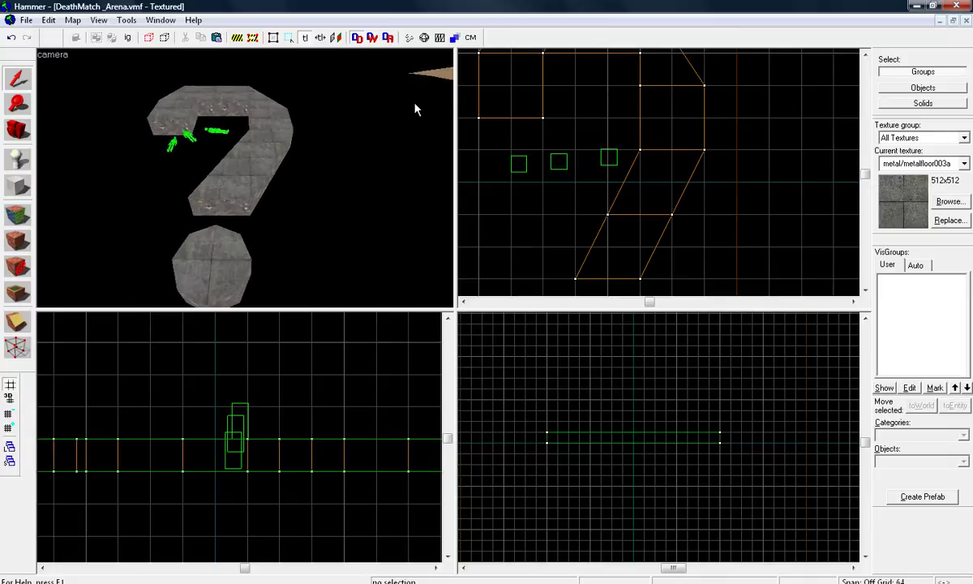
{"action": "key", "text": "w"}
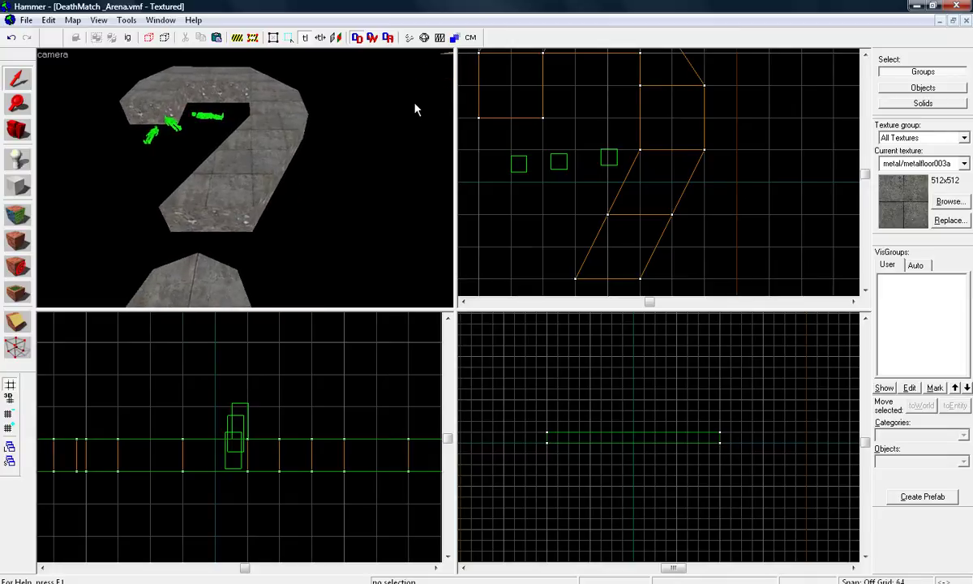
{"action": "key", "text": "s"}
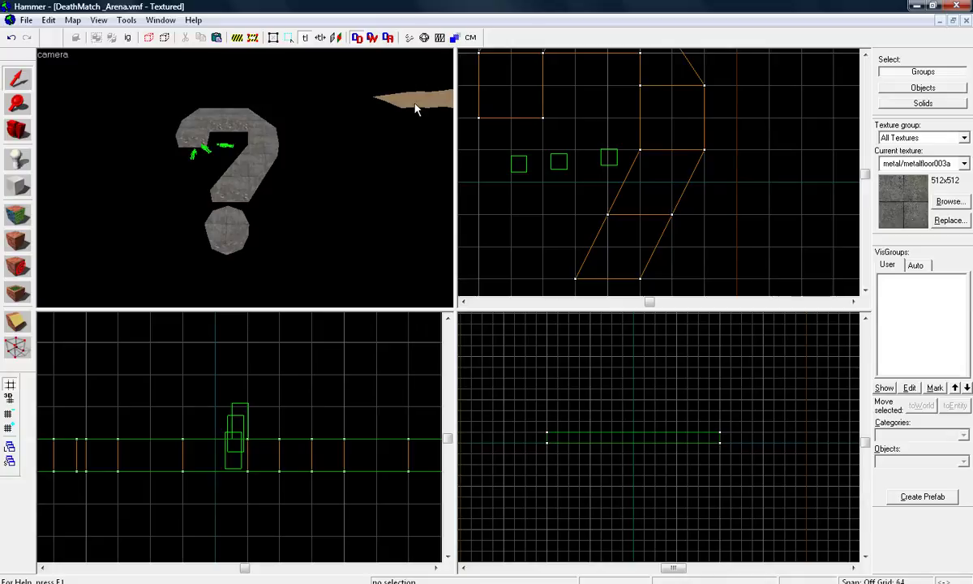
{"action": "key", "text": "w"}
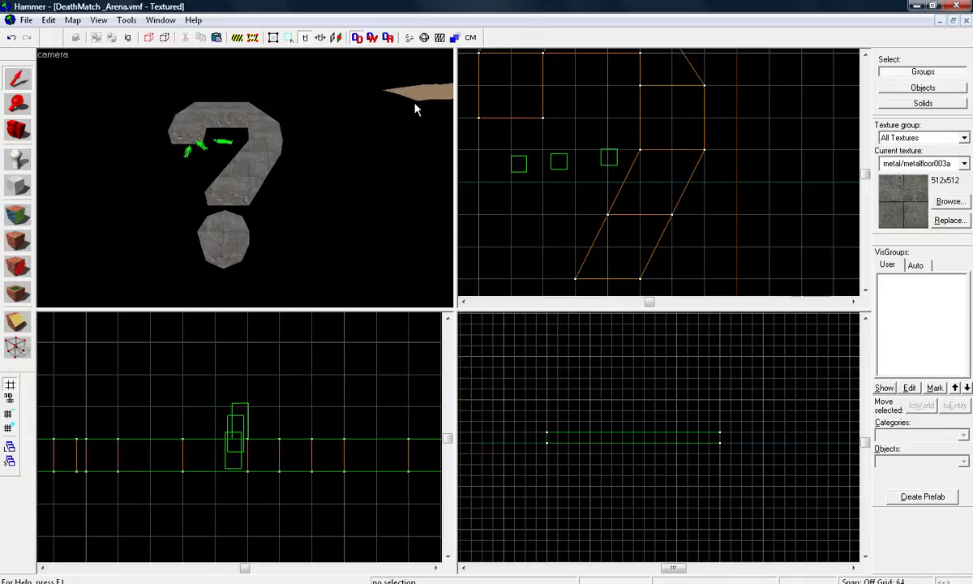
{"action": "key", "text": "w"}
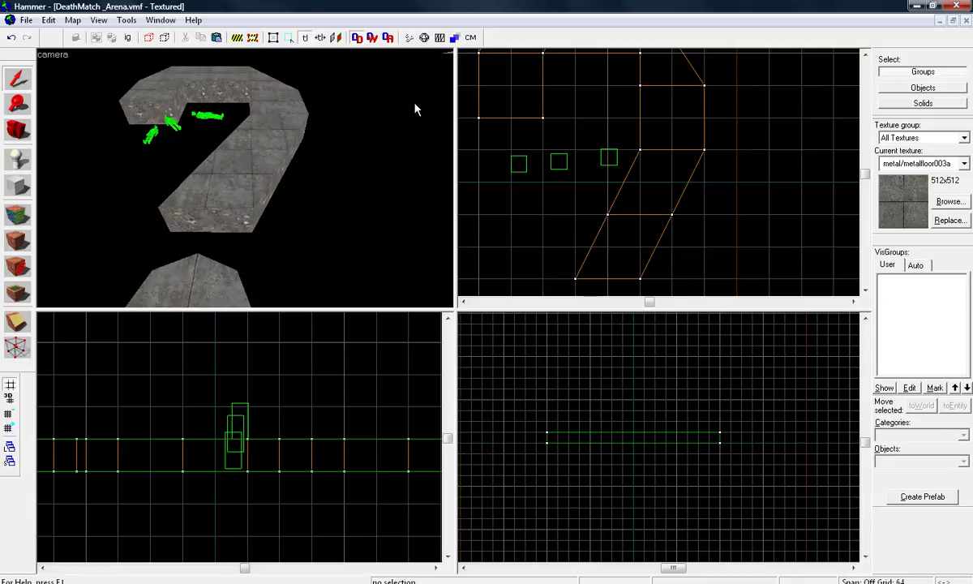
{"action": "key", "text": "s"}
{"action": "key", "text": "Left"}
{"action": "key", "text": "Right"}
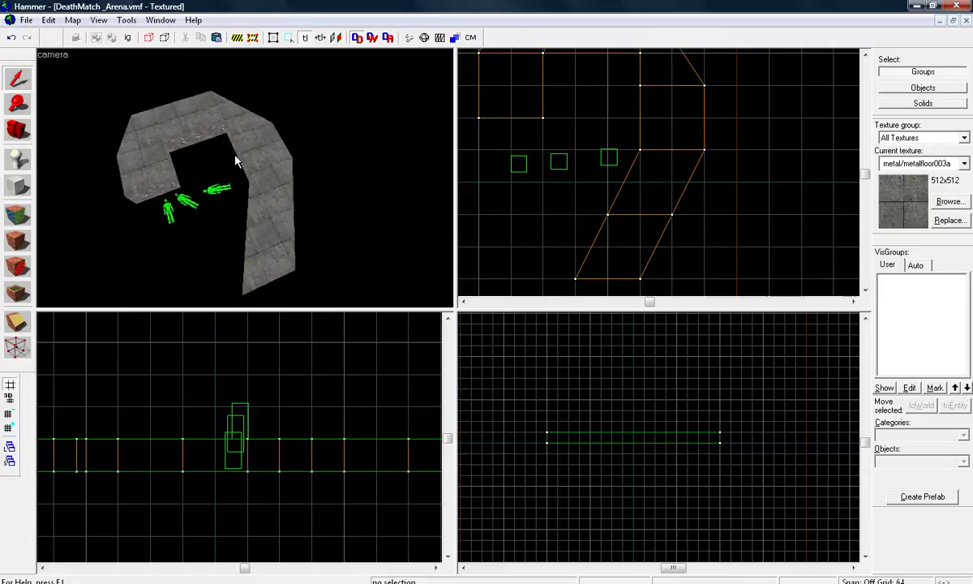
{"action": "left_click", "coordinate": [226, 126]}
{"action": "key", "text": "Escape"}
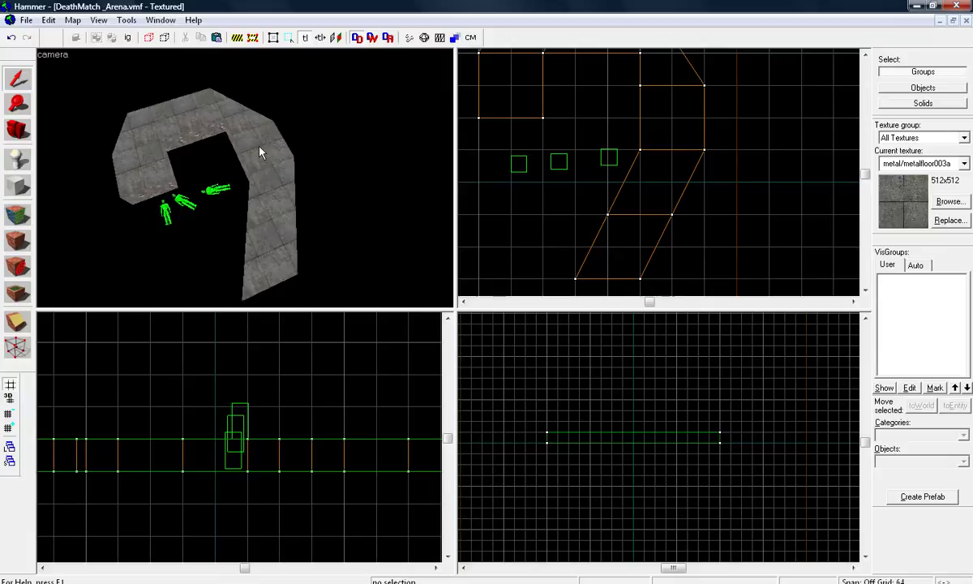
{"action": "left_click", "coordinate": [263, 139]}
{"action": "key", "text": "Escape"}
{"action": "left_click", "coordinate": [253, 149]}
{"action": "key", "text": "Escape"}
{"action": "scroll", "coordinate": [283, 130], "scroll_direction": "down", "scroll_amount": 2}
{"action": "scroll", "coordinate": [282, 132], "scroll_direction": "down", "scroll_amount": 2}
{"action": "scroll", "coordinate": [281, 132], "scroll_direction": "down", "scroll_amount": 2}
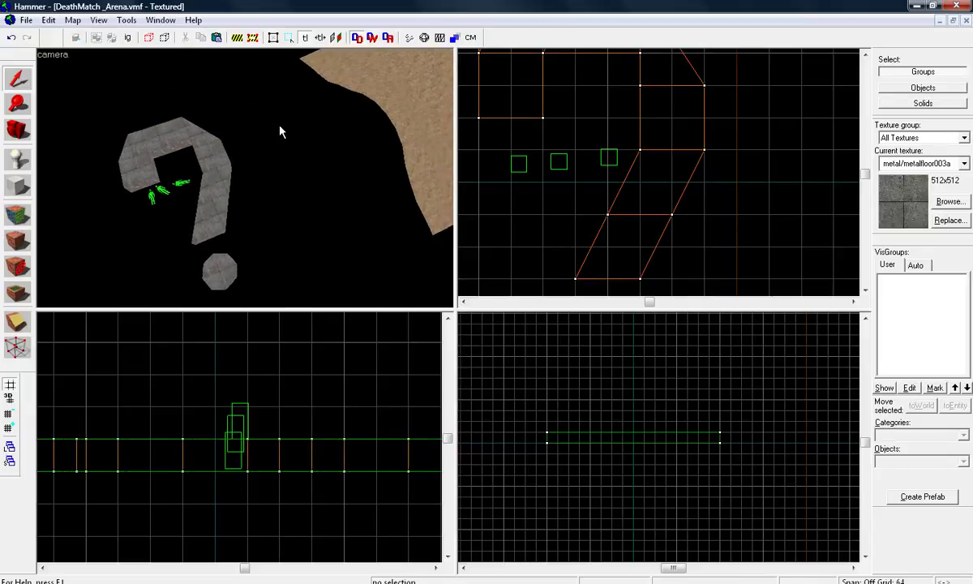
- Bring the hl2mp maps folder over the editor and browse the dm_easterntown and Shack files
{"action": "left_click_drag", "start_coordinate": [280, 130], "coordinate": [243, 219]}
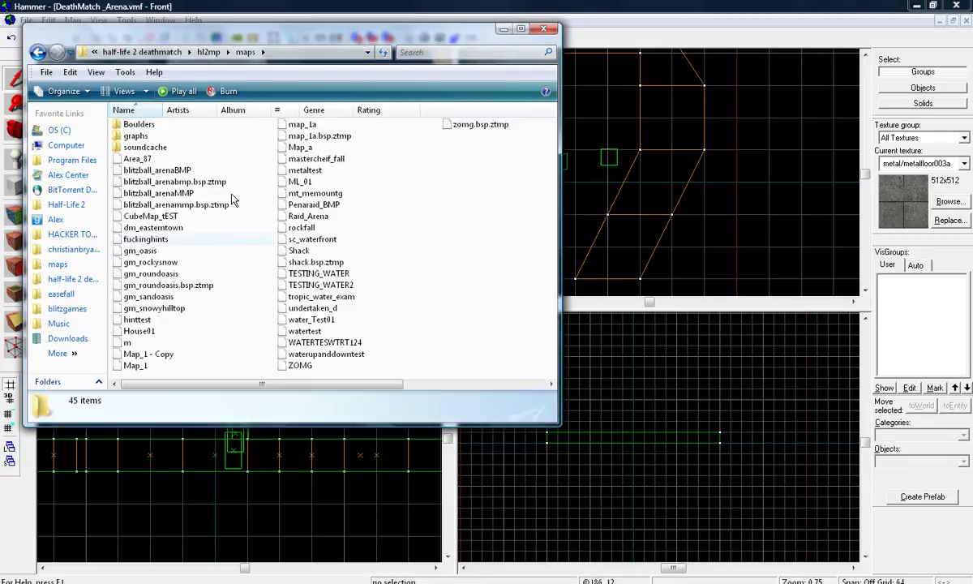
{"action": "left_click_drag", "start_coordinate": [164, 36], "coordinate": [400, 128]}
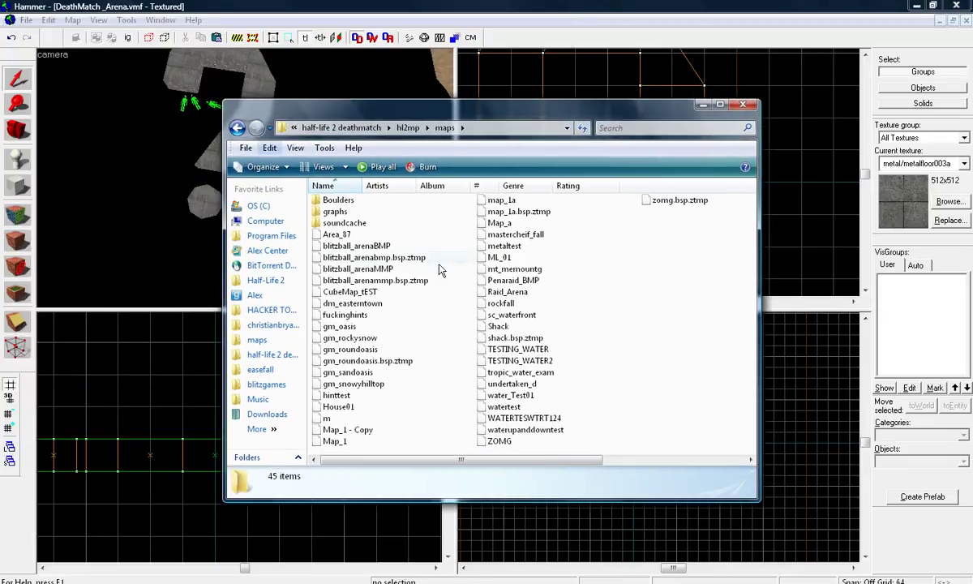
{"action": "left_click", "coordinate": [397, 303]}
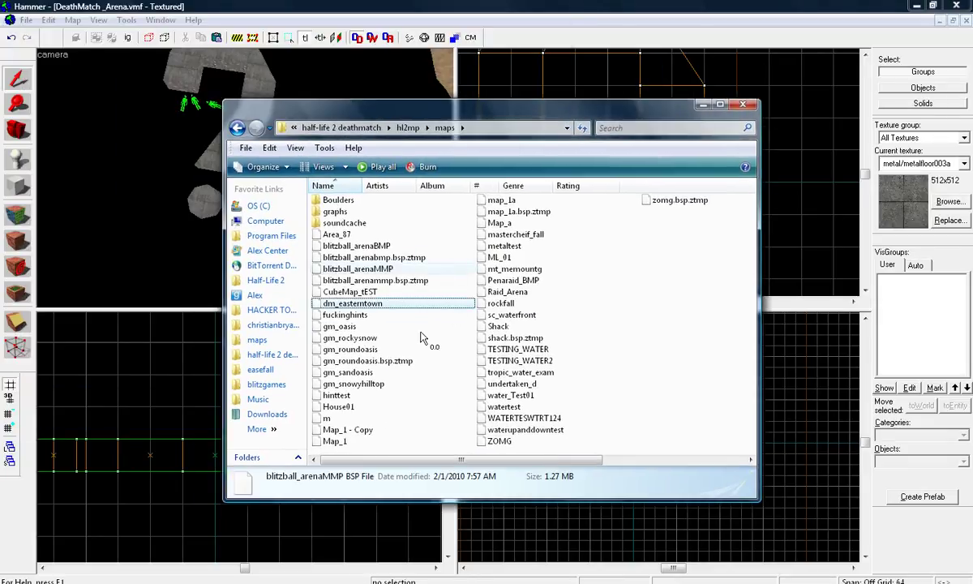
{"action": "left_click", "coordinate": [601, 327]}
{"action": "left_click", "coordinate": [620, 338]}
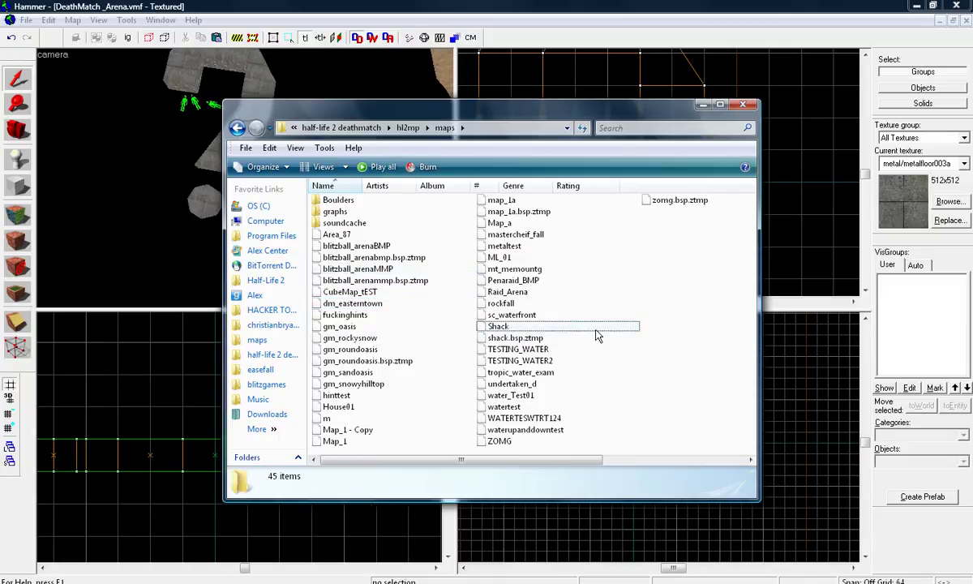
- Select the blitzball_arenaBMP map and its leftover blitzball_arenabmp.bsp.ztmp file
{"action": "left_click", "coordinate": [382, 246]}
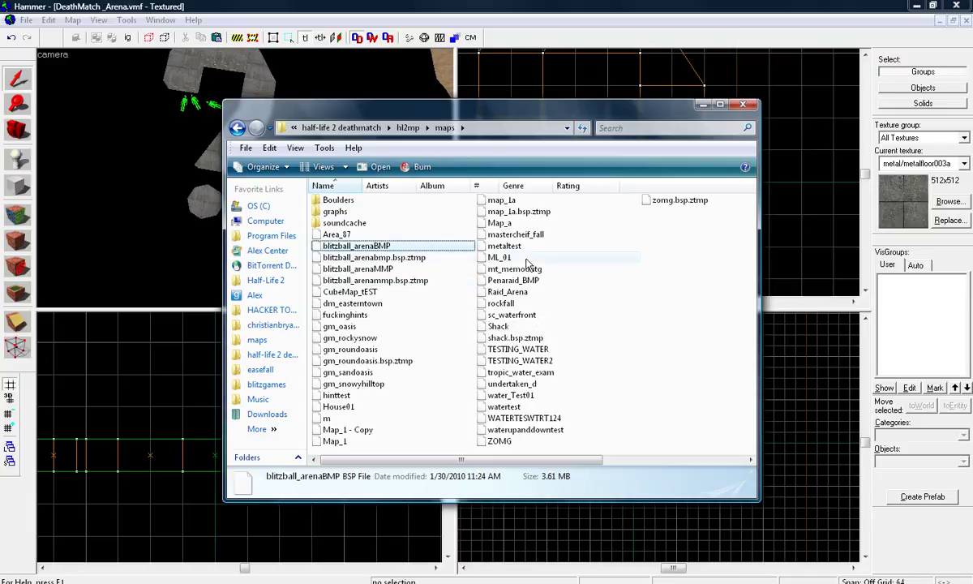
{"action": "left_click", "coordinate": [454, 258]}
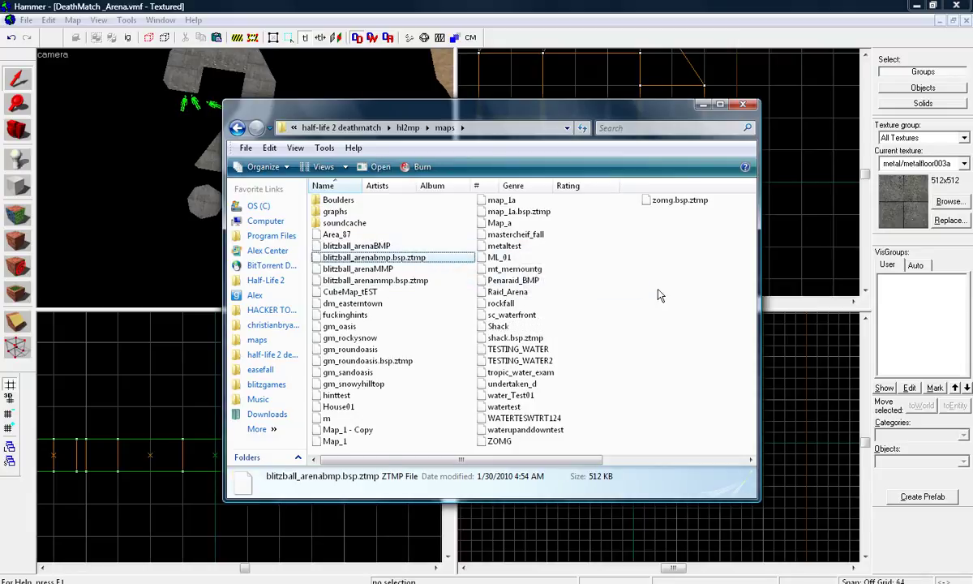
{"action": "left_click", "coordinate": [617, 271]}
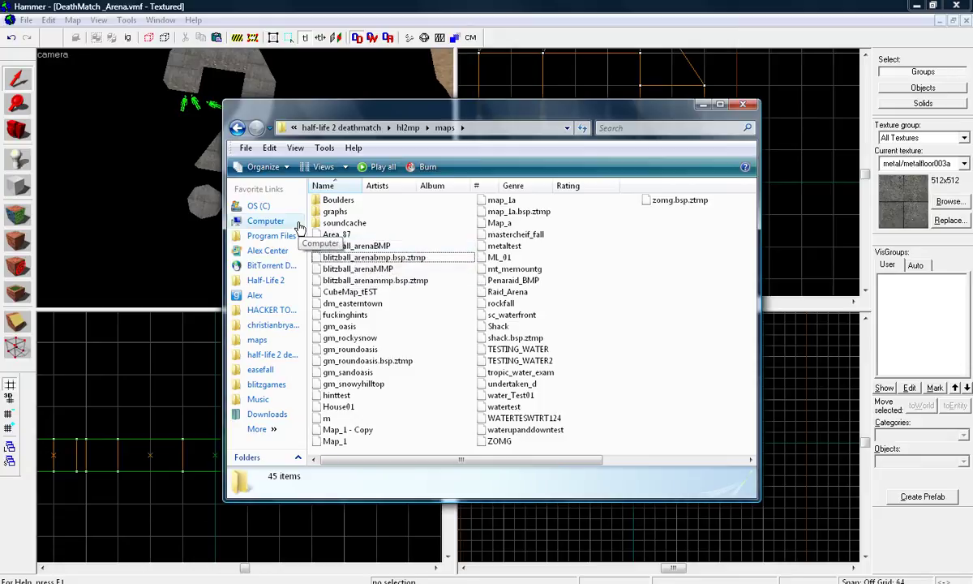
{"action": "mouse_move", "coordinate": [375, 258]}
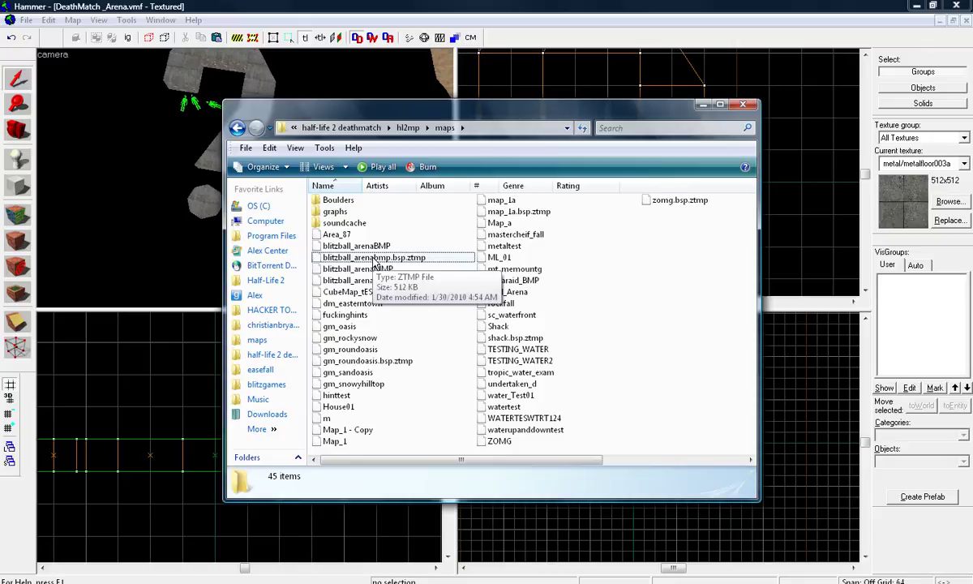
- Return to Hammer and fly the camera past the cubemap spheres toward the yellow brushes
{"action": "left_click", "coordinate": [174, 215]}
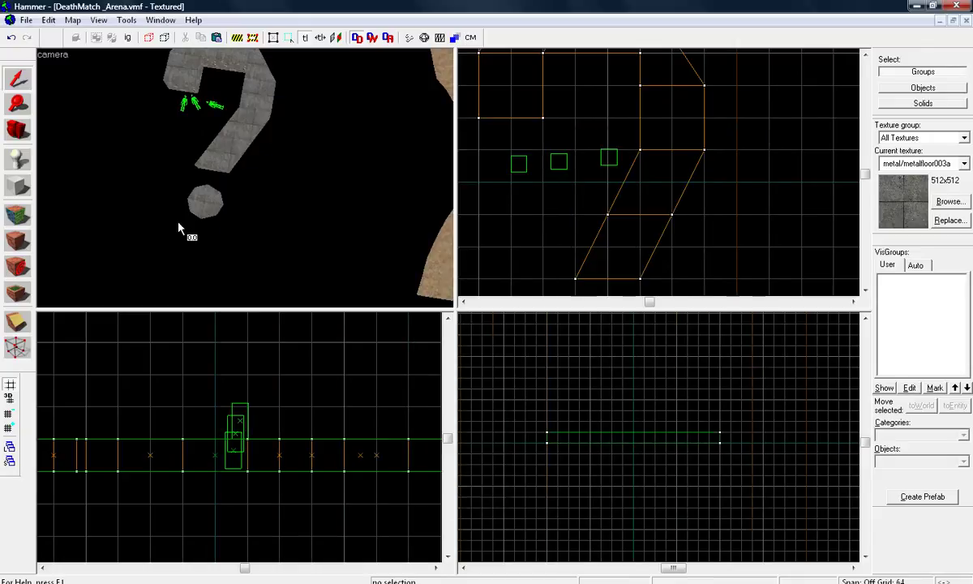
{"action": "key", "text": "Right"}
{"action": "key", "text": "Up"}
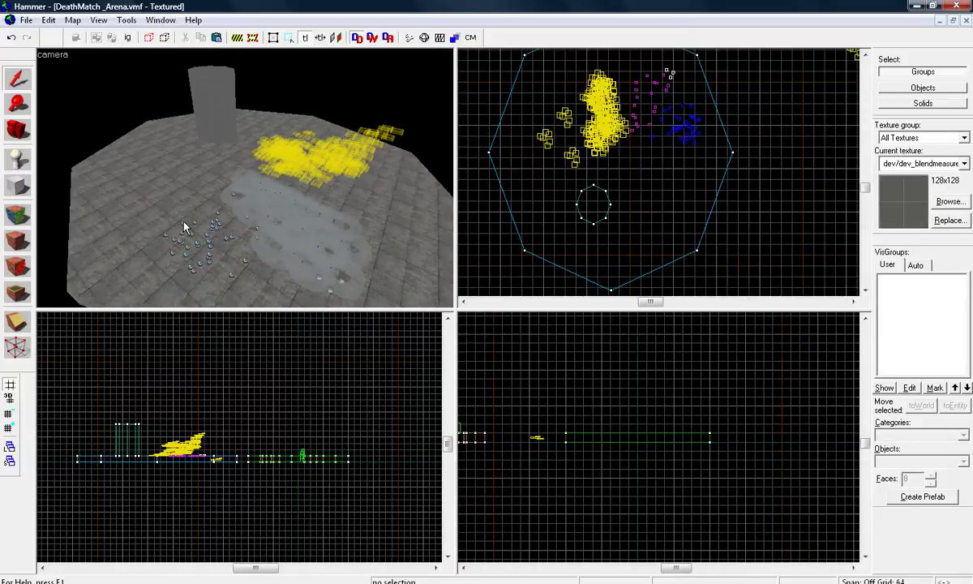
{"action": "key", "text": "Up"}
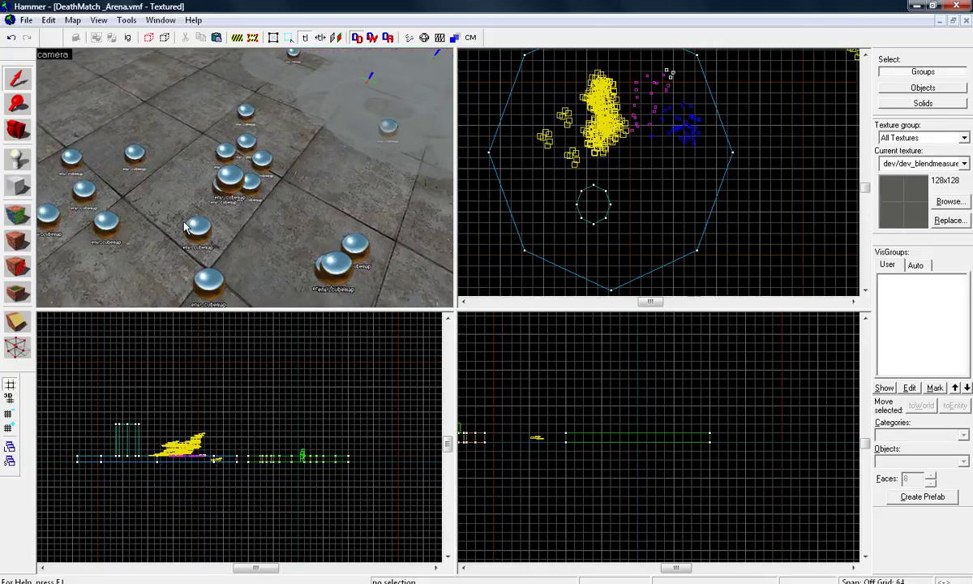
{"action": "key", "text": "Down"}
{"action": "key", "text": "Right"}
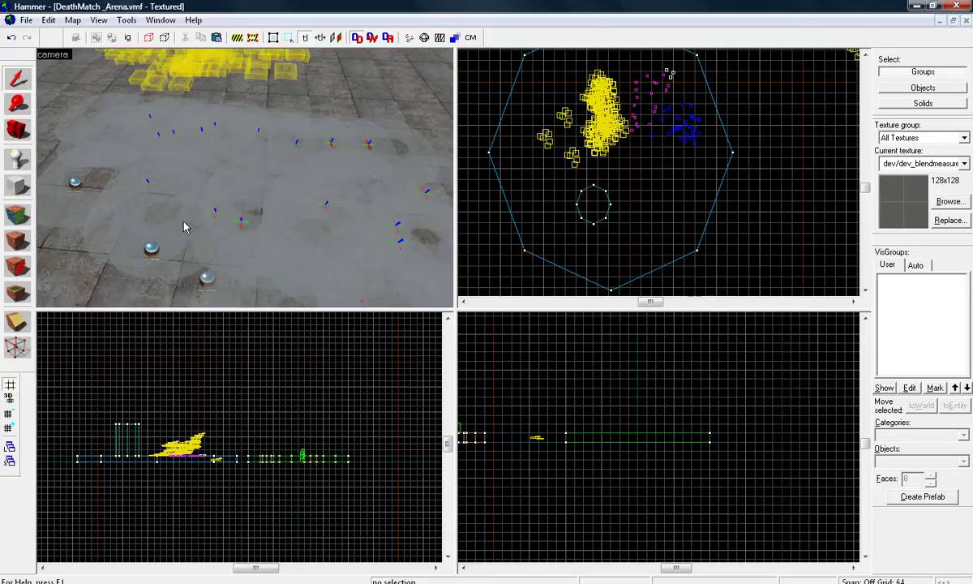
{"action": "key", "text": "Left"}
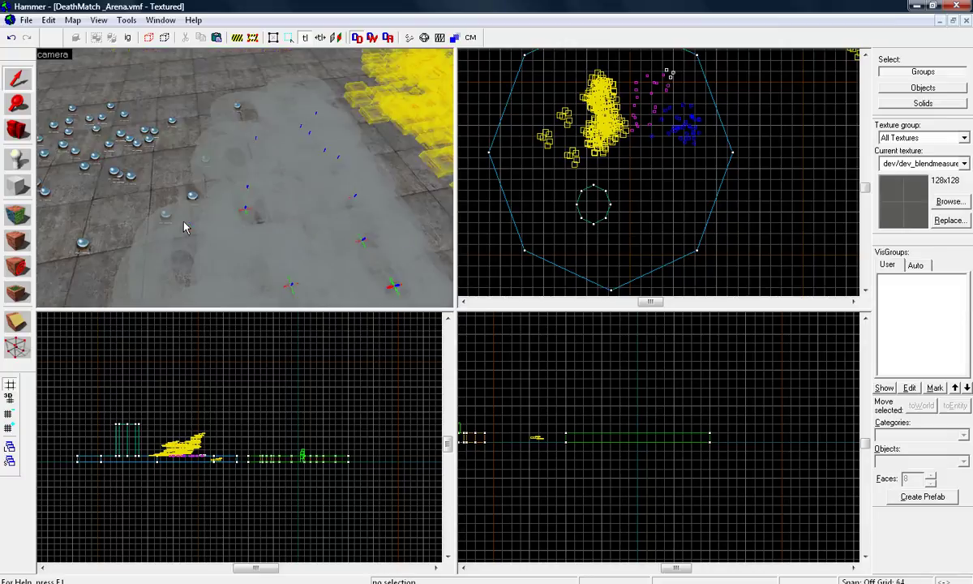
{"action": "key", "text": "Right"}
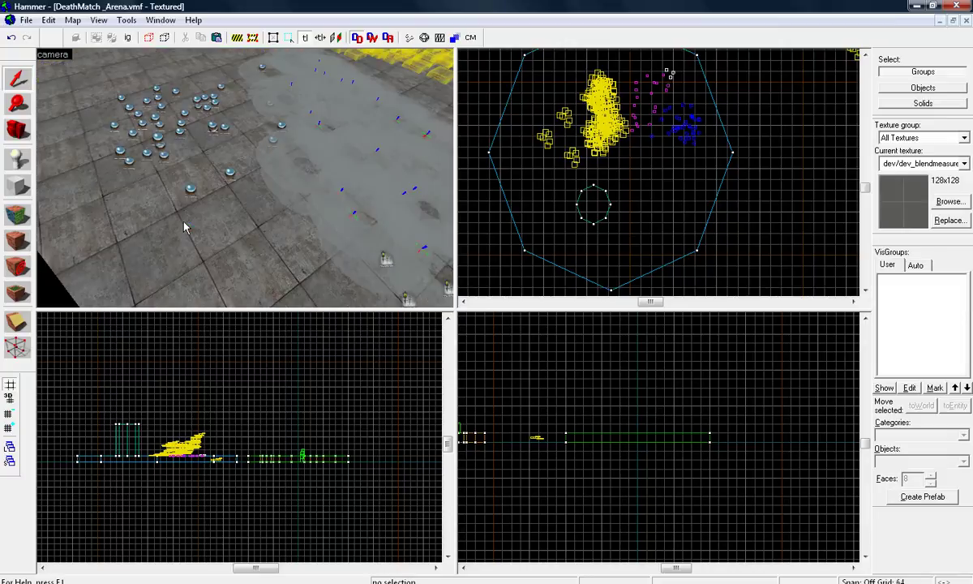
- Swing the camera across the yellow brushes until it faces the grey pillar
{"action": "key", "text": "Right"}
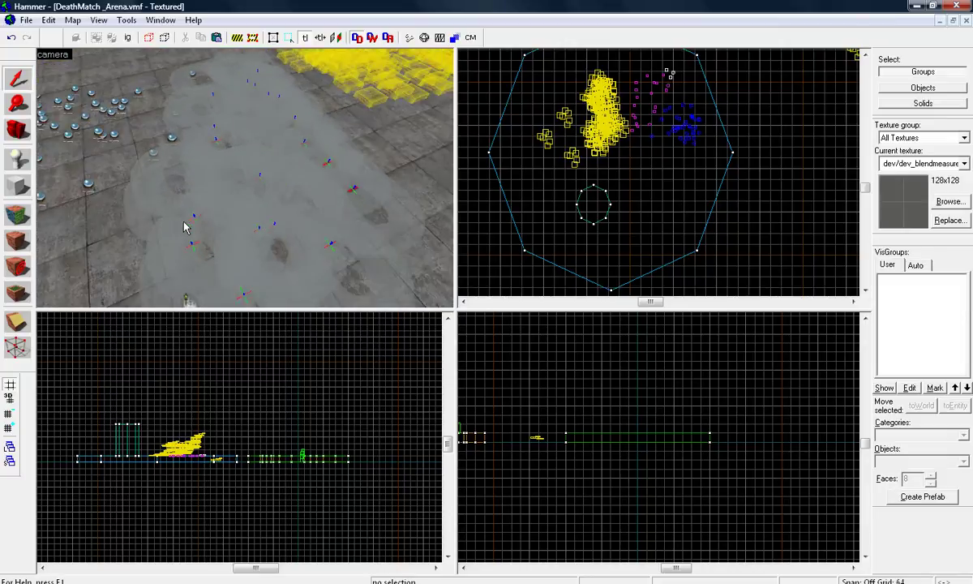
{"action": "key", "text": "Left"}
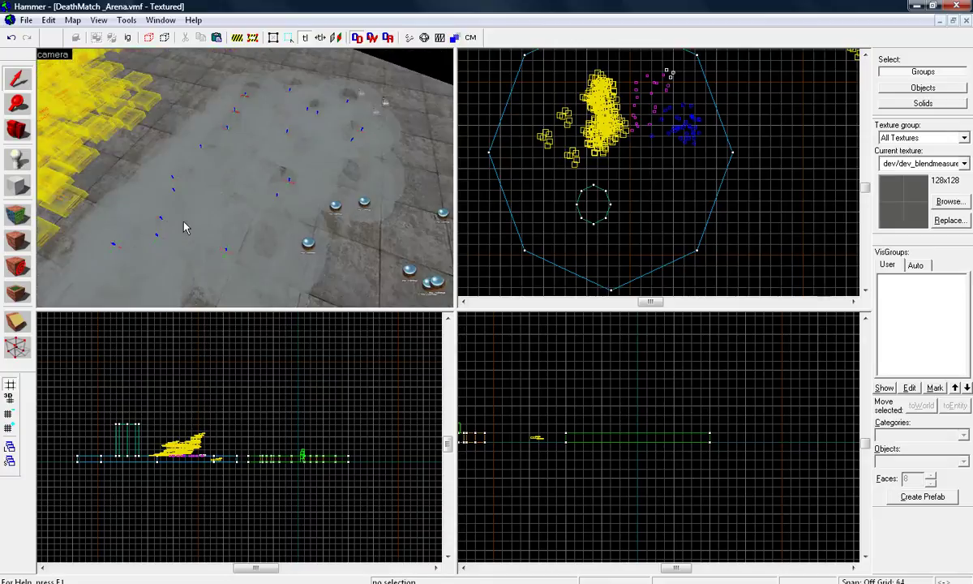
{"action": "key", "text": "Left"}
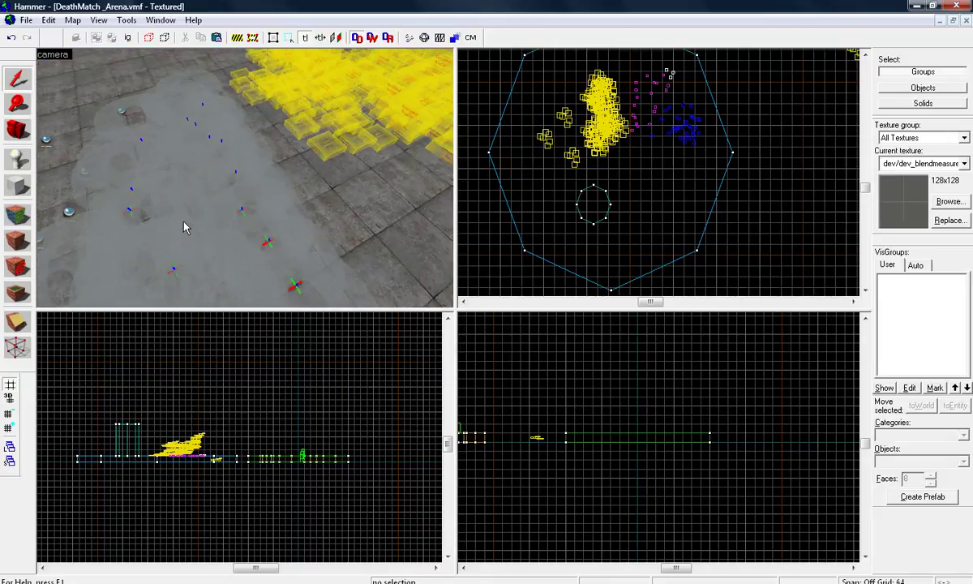
{"action": "key", "text": "Up"}
{"action": "key", "text": "Left"}
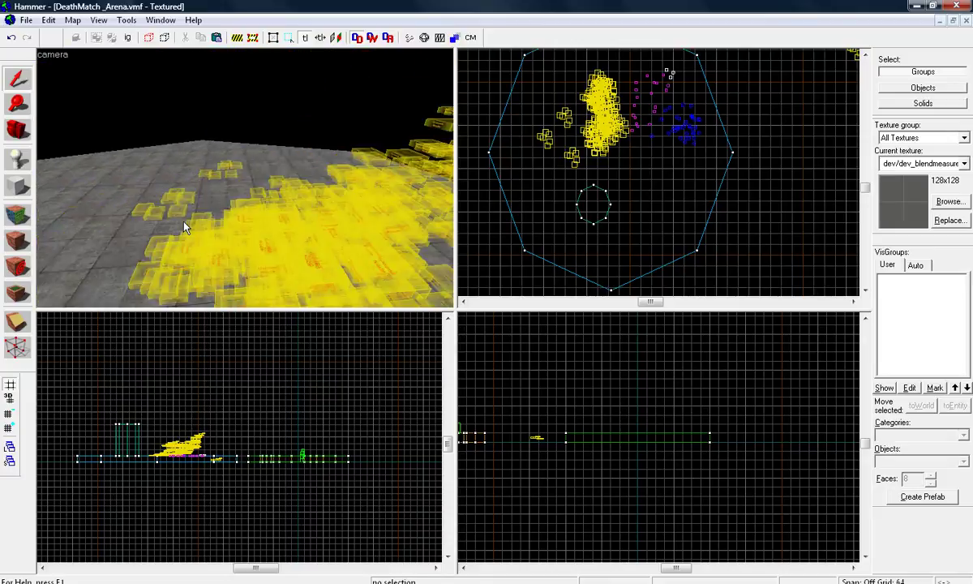
{"action": "key", "text": "Left"}
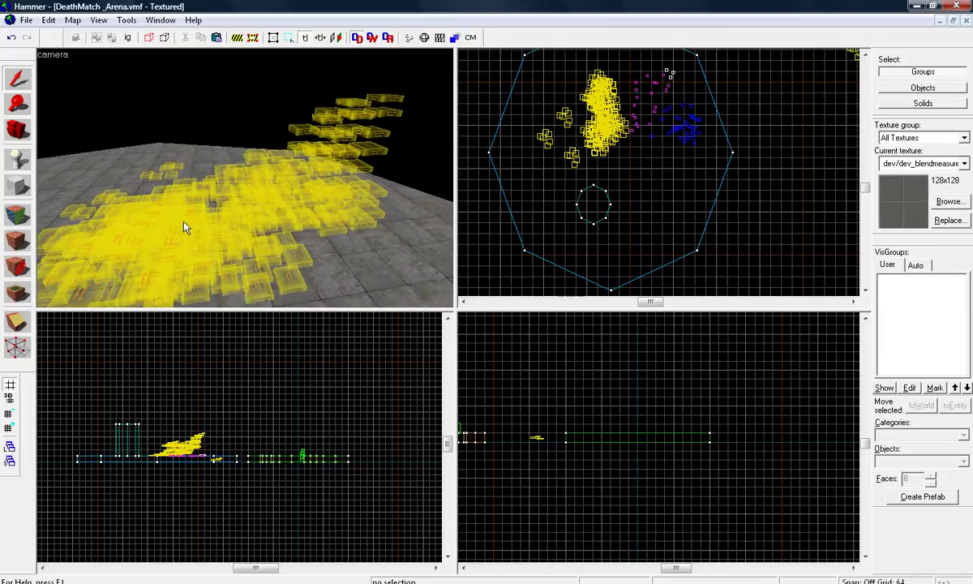
{"action": "key", "text": "Left"}
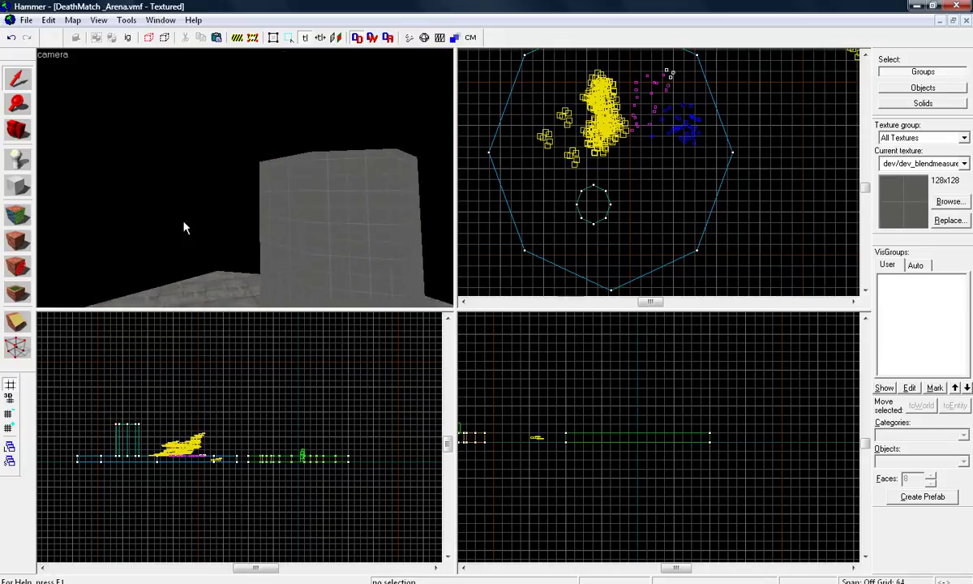
- Tie the grey pillar to a func_door entity named Door01 and apply it
{"action": "left_click", "coordinate": [185, 226]}
{"action": "left_click", "coordinate": [247, 213]}
{"action": "key", "text": "ctrl+t"}
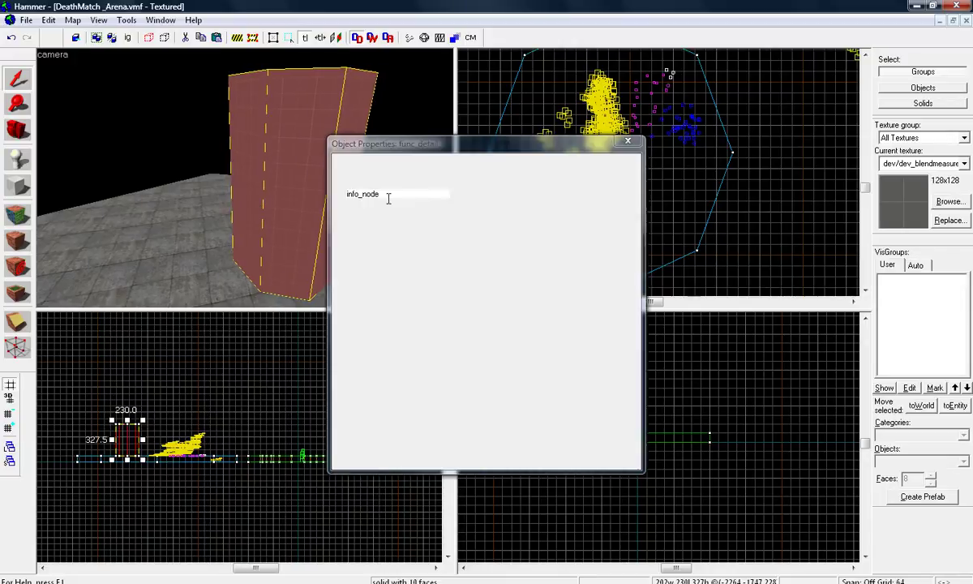
{"action": "left_click", "coordinate": [456, 196]}
{"action": "type", "text": "func_"}
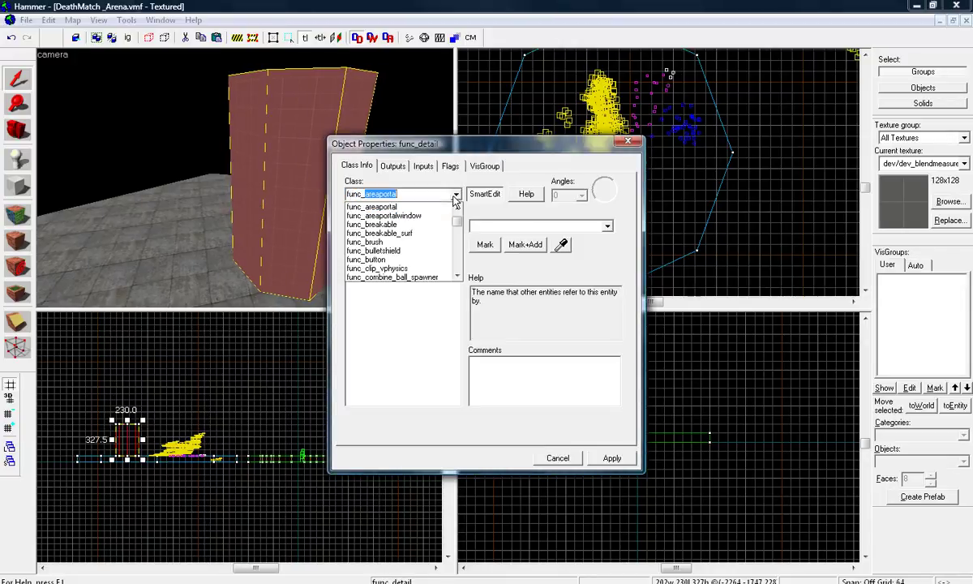
{"action": "type", "text": "door"}
{"action": "key", "text": "Return"}
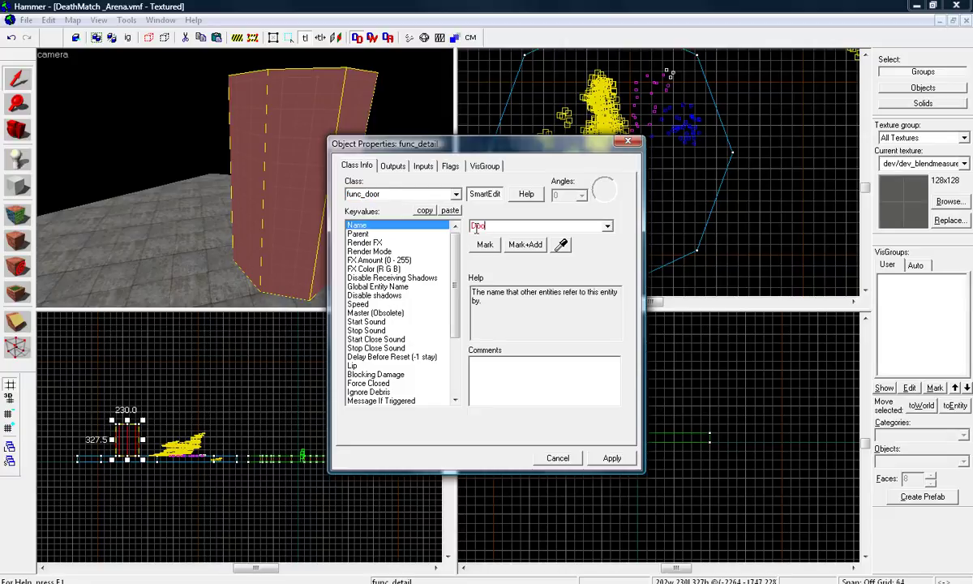
{"action": "left_click", "coordinate": [601, 520]}
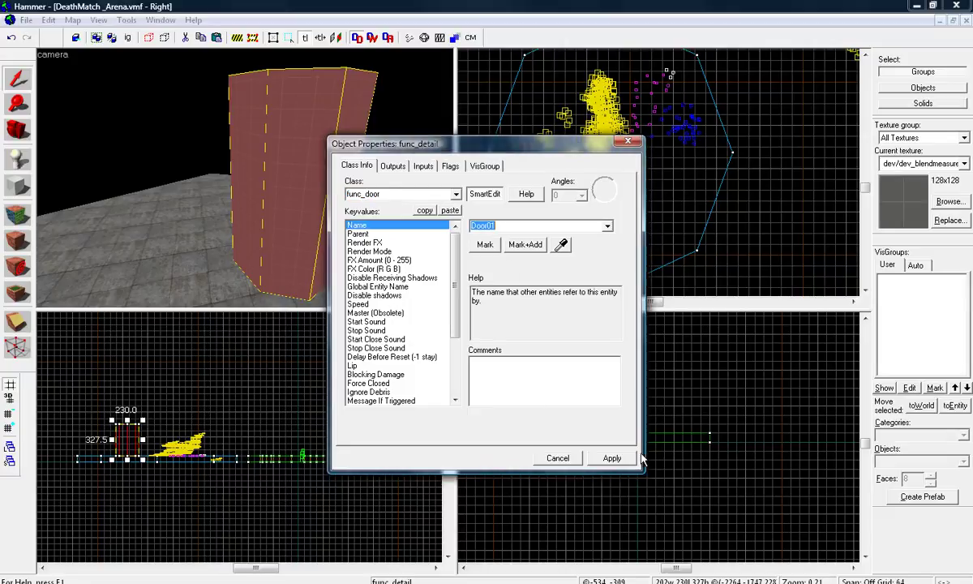
- Close the entity properties and undo a first, misplaced clip attempt on the door
{"action": "left_click", "coordinate": [627, 143]}
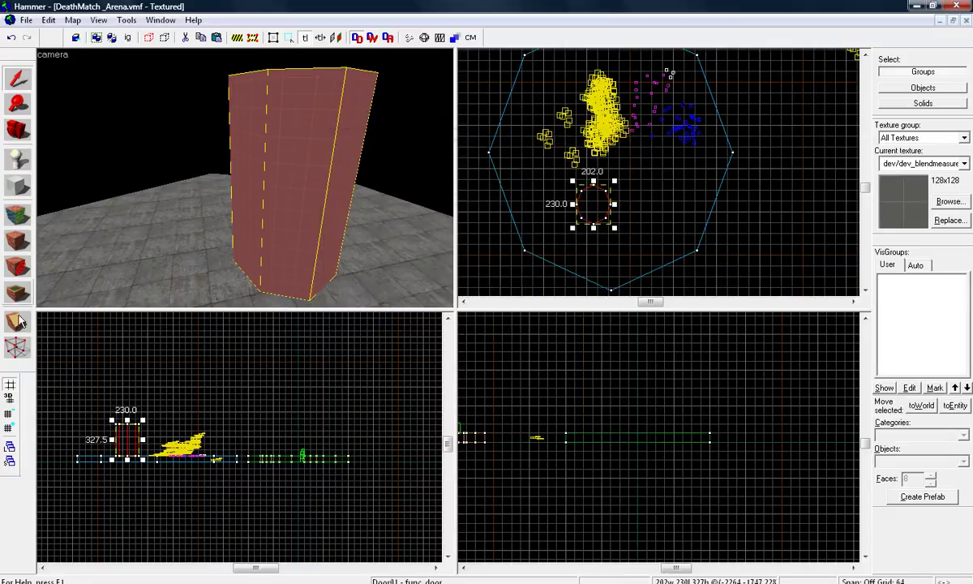
{"action": "left_click_drag", "start_coordinate": [117, 416], "coordinate": [149, 430]}
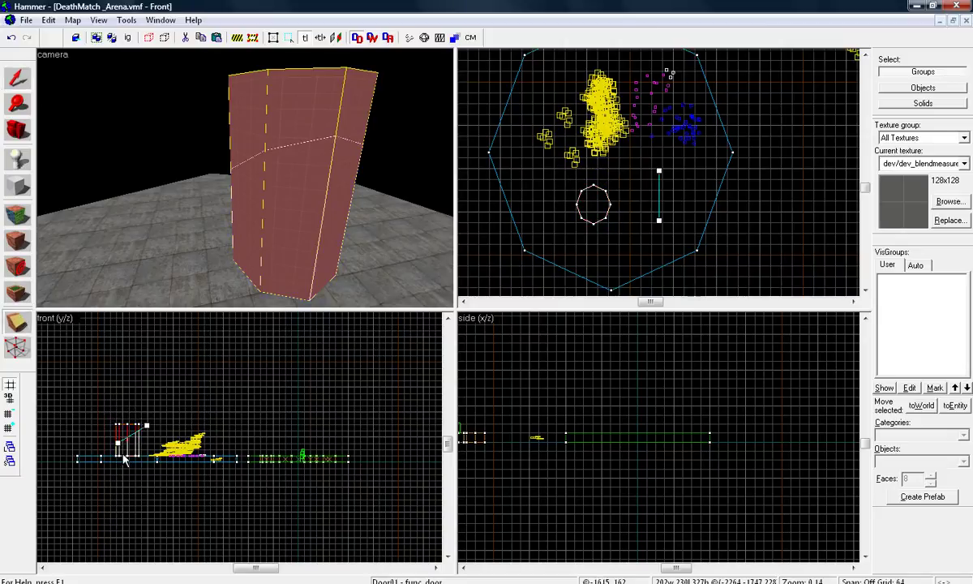
{"action": "scroll", "coordinate": [108, 456], "scroll_direction": "up", "scroll_amount": 3}
{"action": "key", "text": "shift+x"}
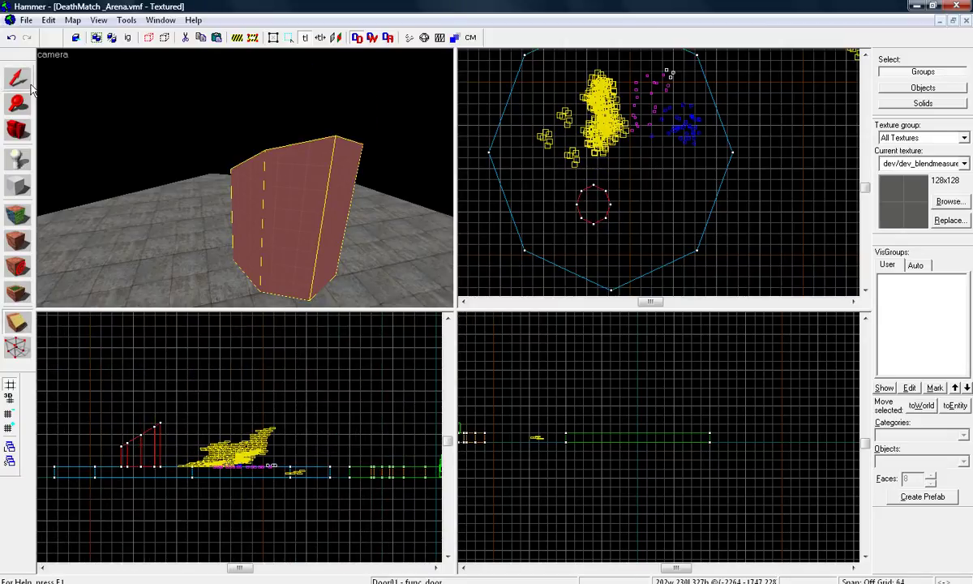
{"action": "left_click", "coordinate": [18, 78]}
{"action": "key", "text": "ctrl+z"}
- Clip the Door01 pillar along a diagonal line and go back to the Selection tool
{"action": "left_click", "coordinate": [18, 320]}
{"action": "left_click_drag", "start_coordinate": [120, 442], "coordinate": [158, 416]}
{"action": "key", "text": "Return"}
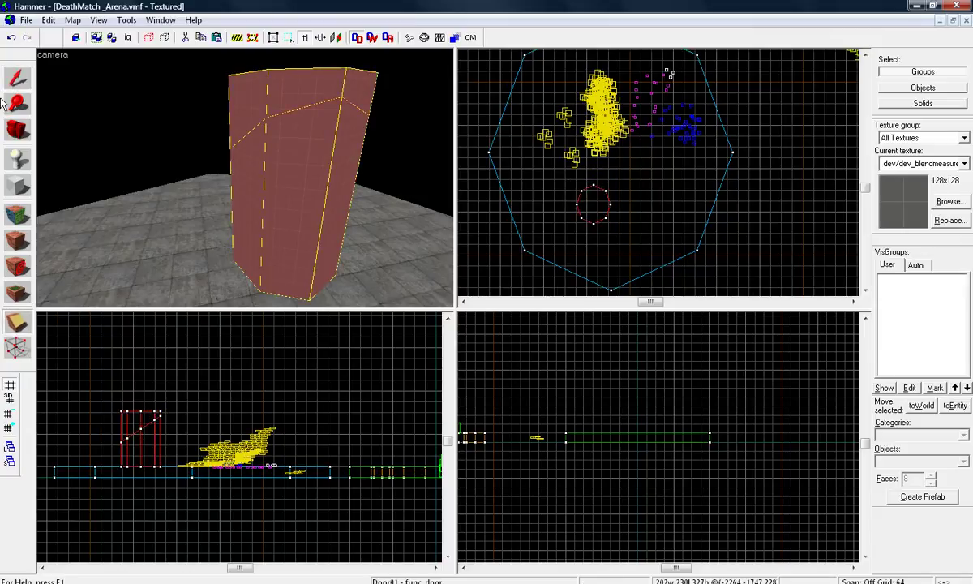
{"action": "left_click", "coordinate": [18, 77]}
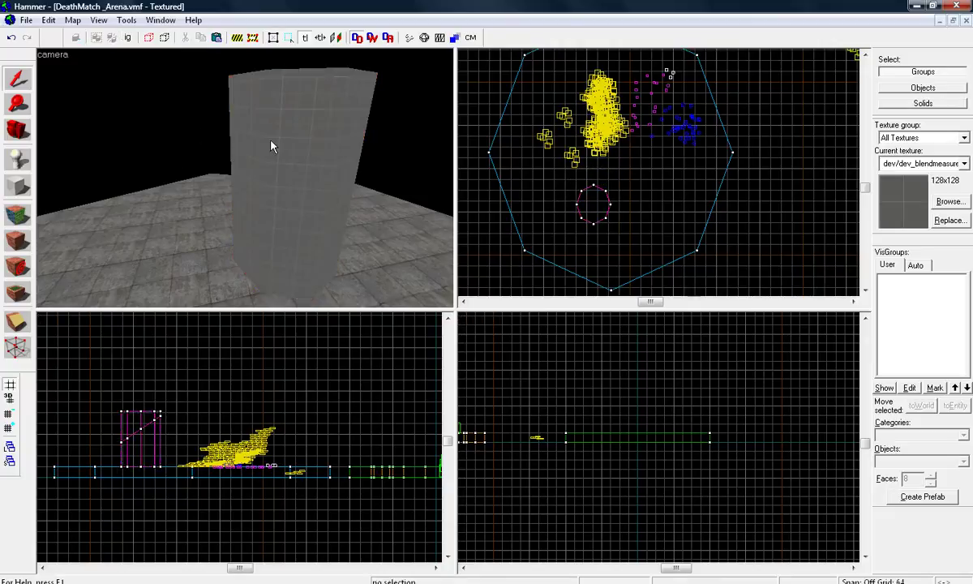
- Fly the camera in and out around the split door to view it from several sides
{"action": "key", "text": "w"}
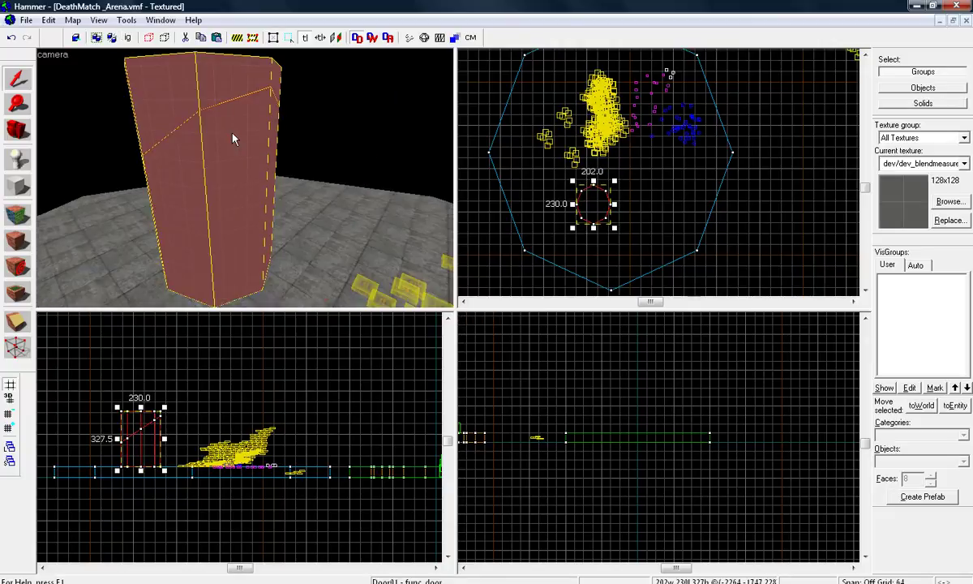
{"action": "key", "text": "s"}
{"action": "key", "text": "w"}
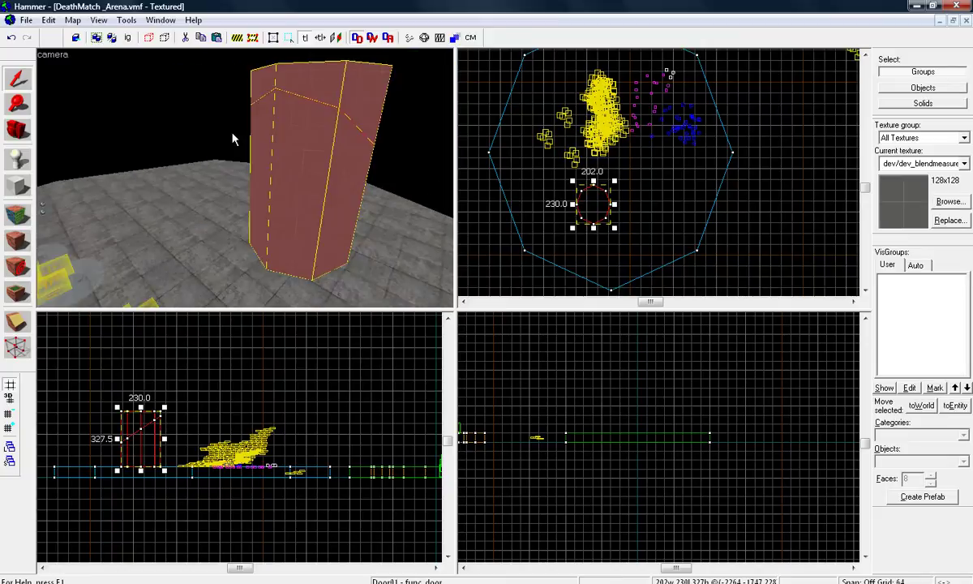
{"action": "key", "text": "s"}
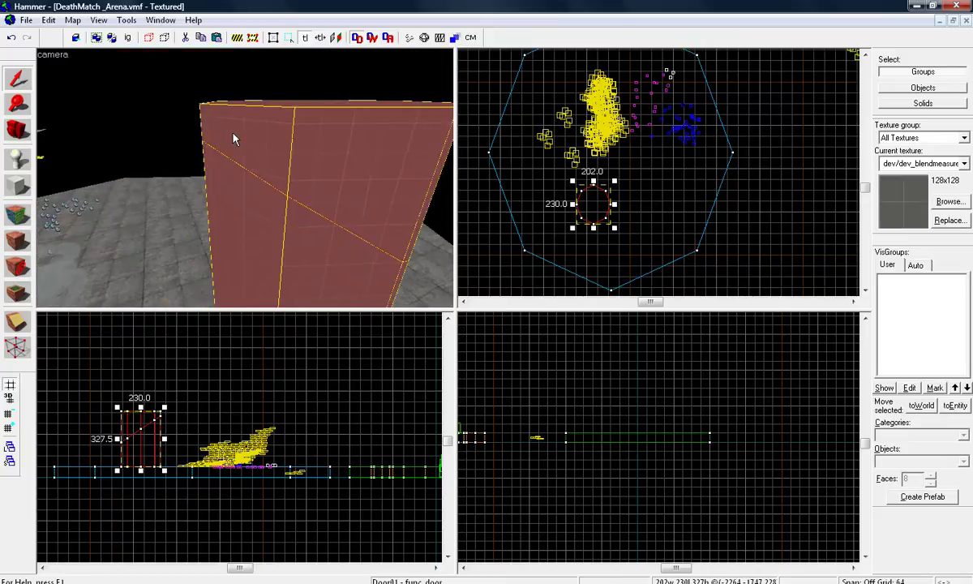
{"action": "key", "text": "s"}
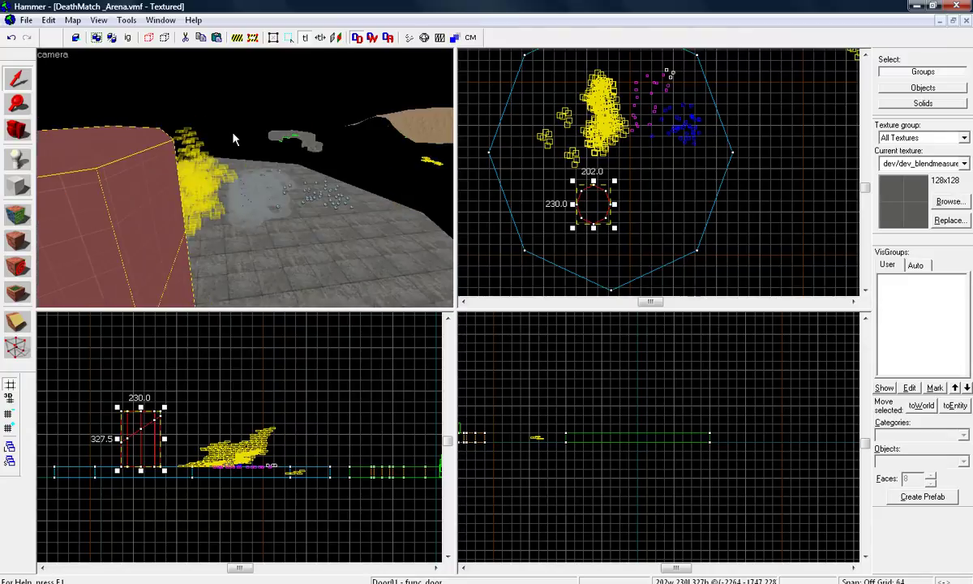
{"action": "key", "text": "w"}
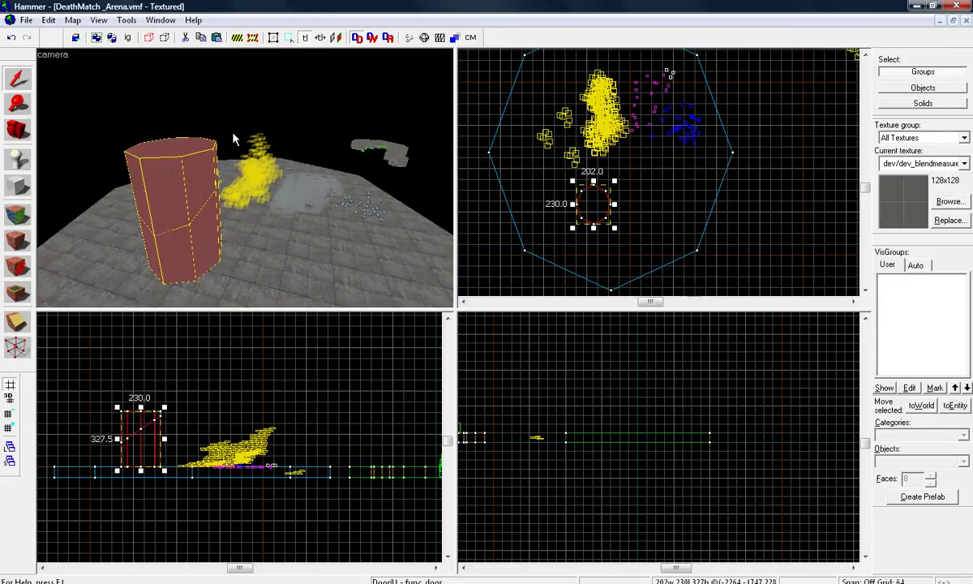
{"action": "key", "text": "s"}
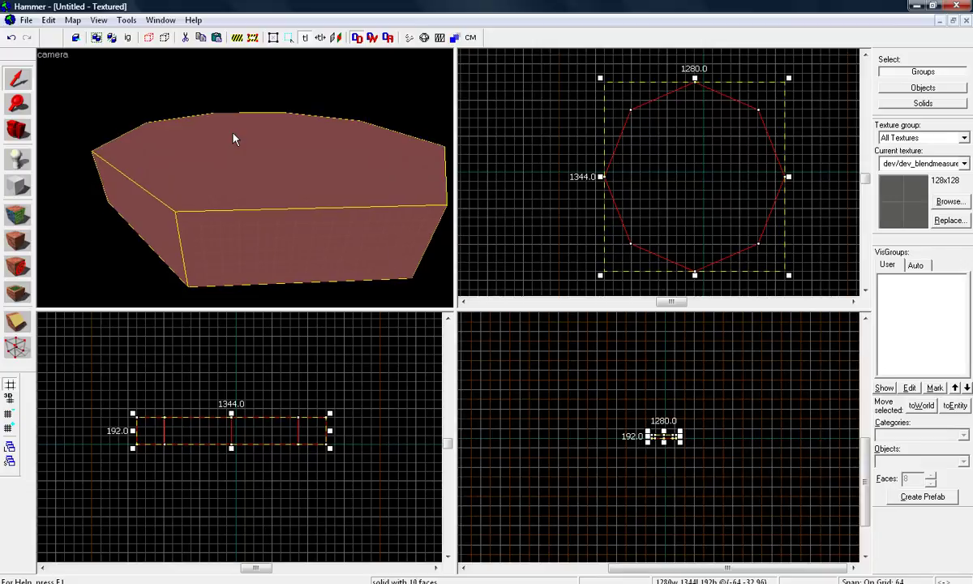
- Fly toward the large octagonal brush and circle the camera around it
{"action": "key", "text": "Left"}
{"action": "key", "text": "w"}
{"action": "key", "text": "Right"}
{"action": "key", "text": "Left"}
{"action": "key", "text": "Left"}
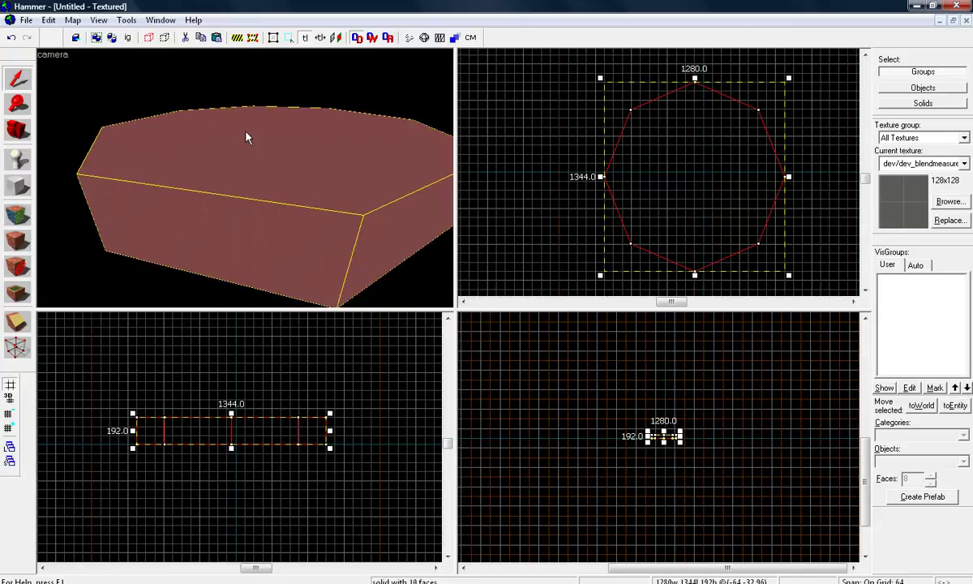
{"action": "key", "text": "Left"}
{"action": "key", "text": "Left"}
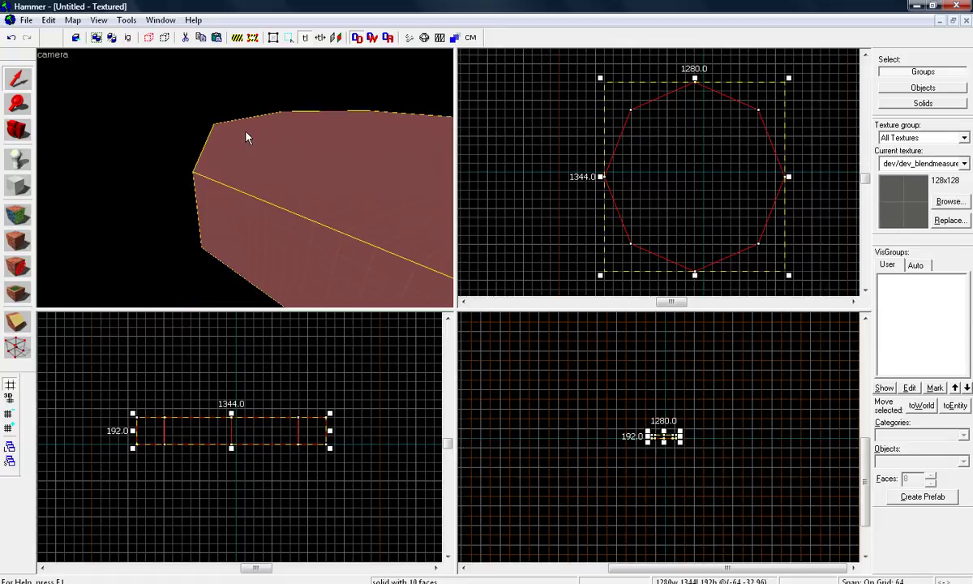
{"action": "key", "text": "Right"}
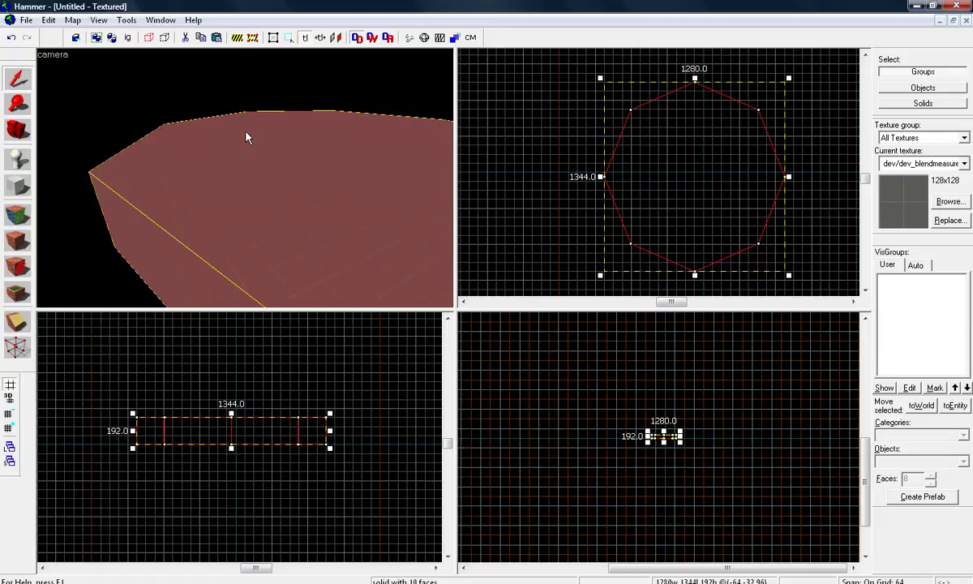
{"action": "key", "text": "Down"}
{"action": "key", "text": "Left"}
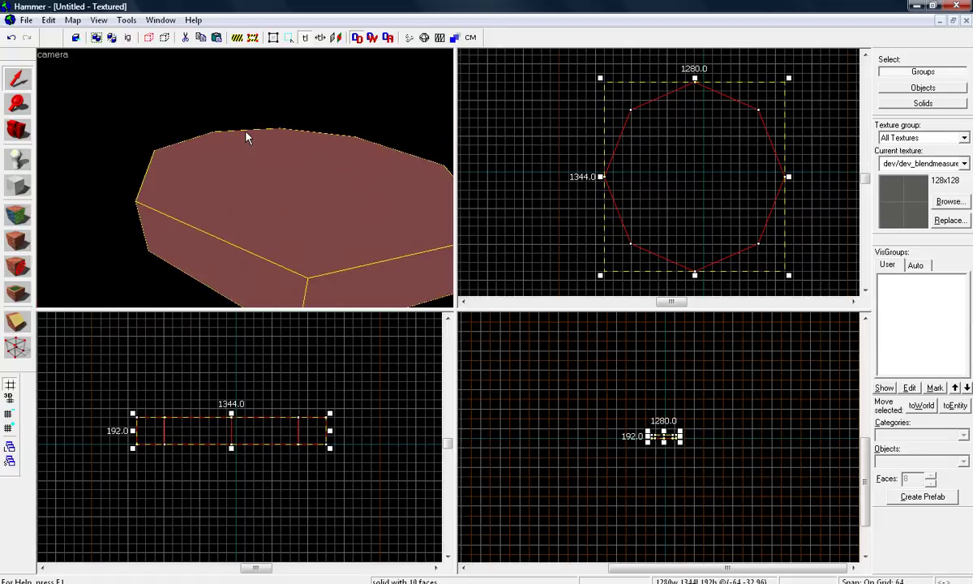
{"action": "key", "text": "Up"}
{"action": "key", "text": "Left"}
{"action": "key", "text": "Down"}
{"action": "key", "text": "Right"}
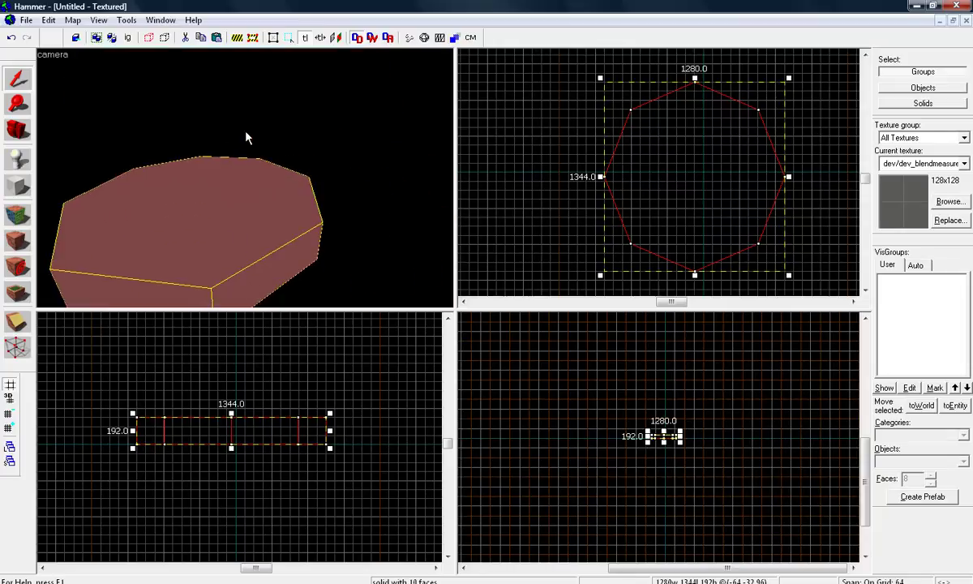
{"action": "key", "text": "Left"}
{"action": "key", "text": "Left"}
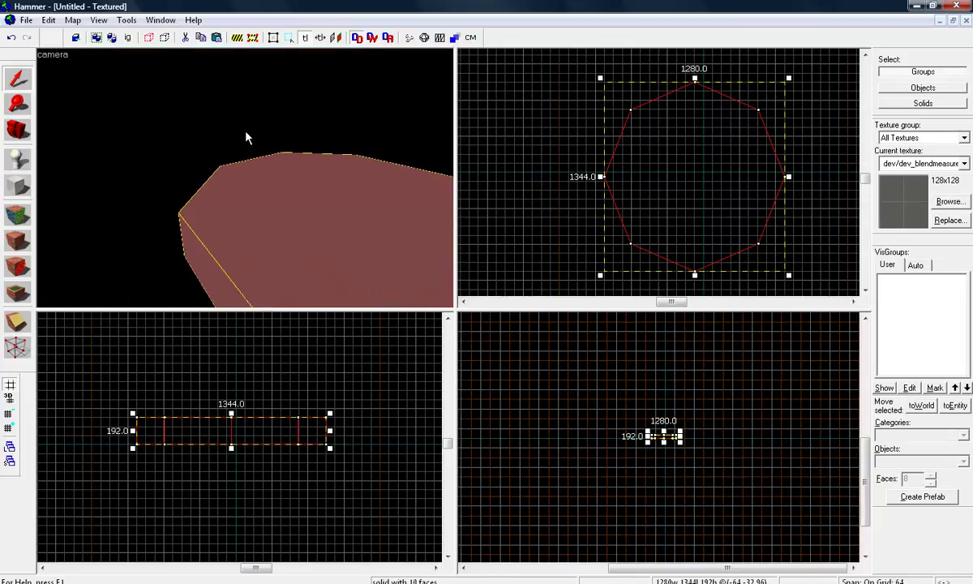
{"action": "key", "text": "Down"}
{"action": "key", "text": "Right"}
{"action": "key", "text": "Right"}
{"action": "key", "text": "Up"}
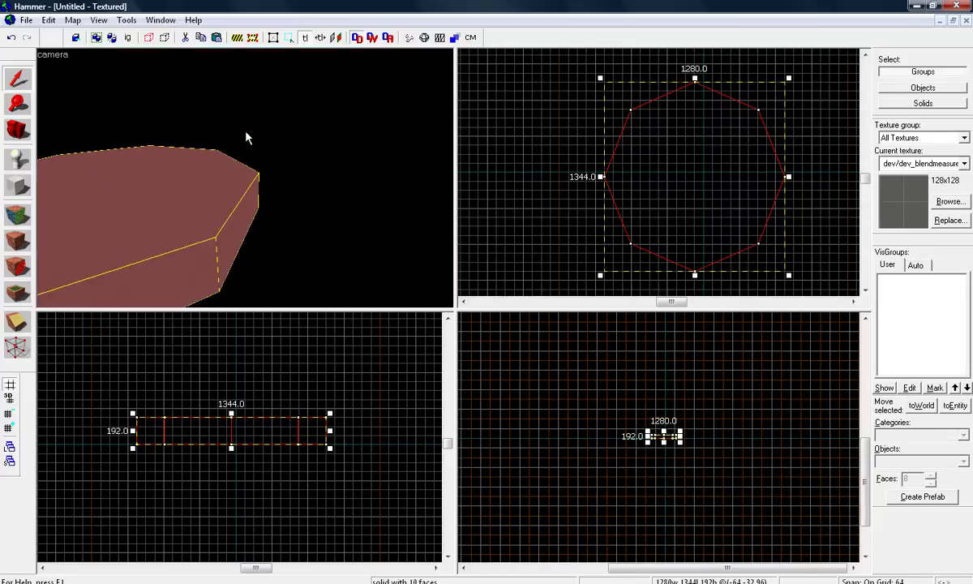
{"action": "key", "text": "Left"}
{"action": "key", "text": "Down"}
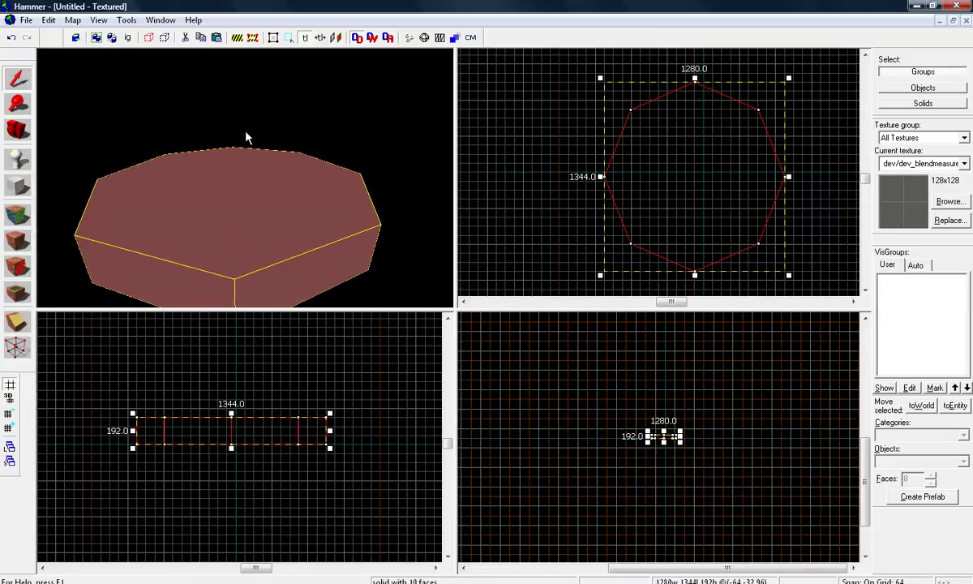
{"action": "key", "text": "Up"}
{"action": "key", "text": "Up"}
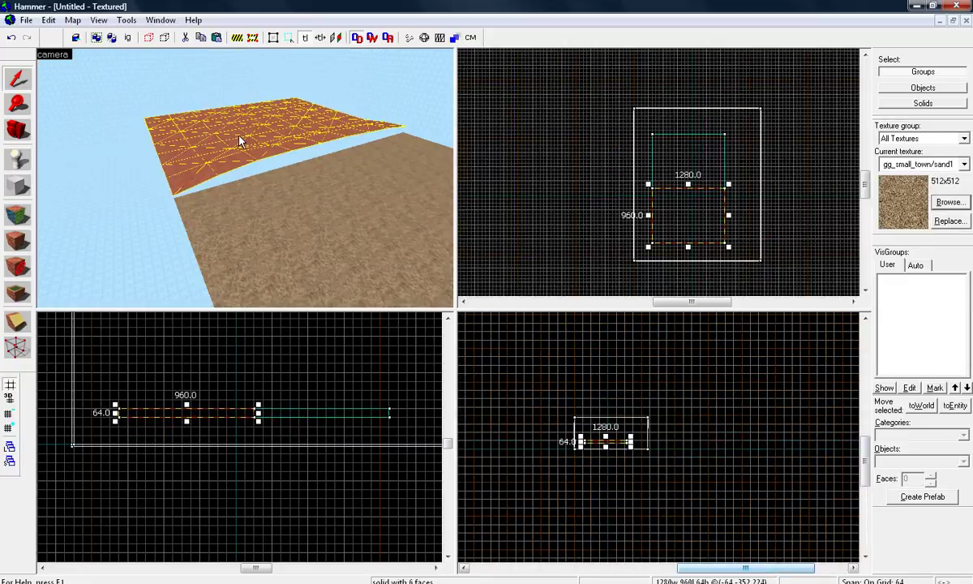
{"action": "key", "text": "Right"}
{"action": "key", "text": "Right"}
{"action": "key", "text": "Right"}
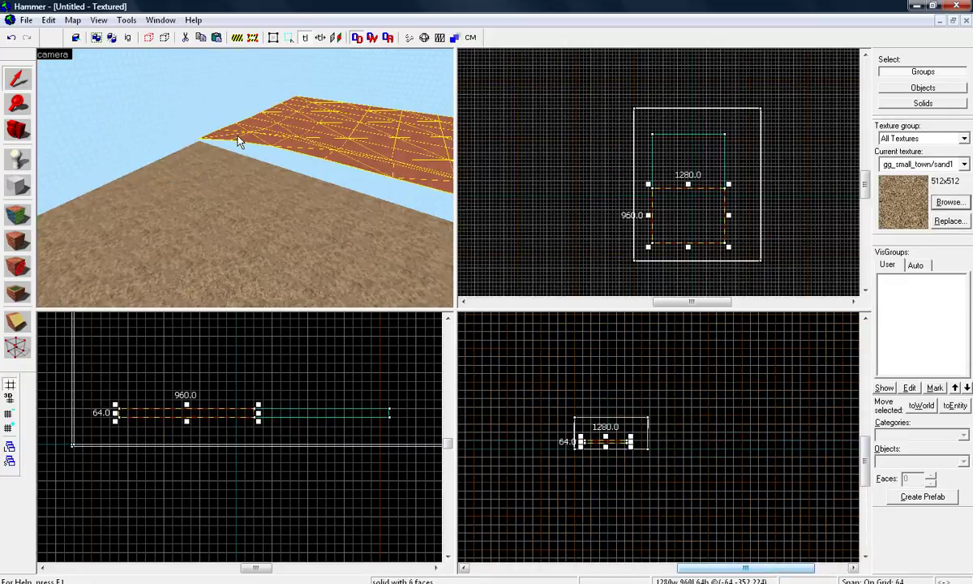
{"action": "key", "text": "Left"}
{"action": "key", "text": "Left"}
{"action": "key", "text": "Left"}
{"action": "key", "text": "Left"}
{"action": "key", "text": "Left"}
{"action": "key", "text": "Left"}
{"action": "key", "text": "Left"}
{"action": "key", "text": "Left"}
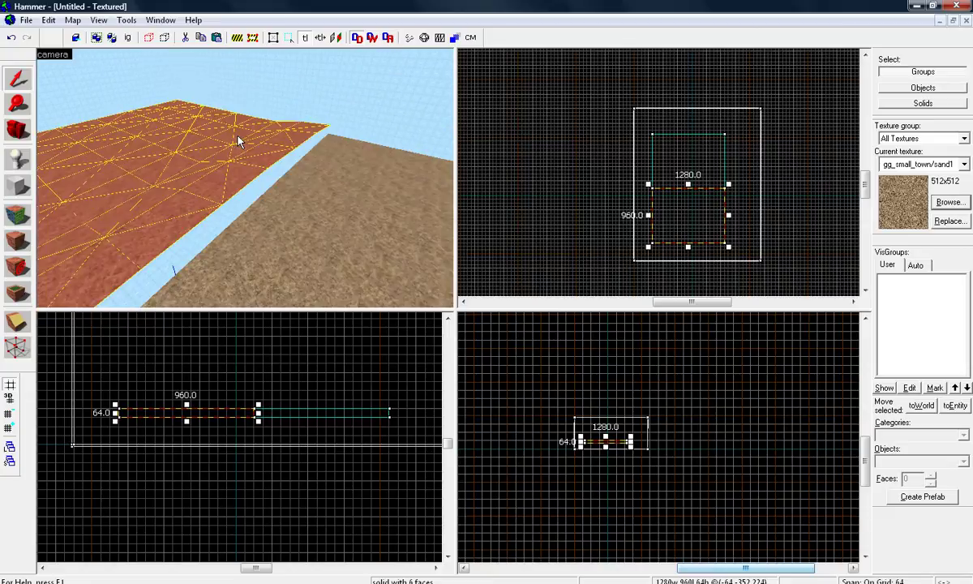
{"action": "key", "text": "Left"}
{"action": "key", "text": "Left"}
{"action": "key", "text": "Left"}
{"action": "key", "text": "Left"}
{"action": "key", "text": "Left"}
{"action": "key", "text": "Left"}
{"action": "key", "text": "Left"}
{"action": "key", "text": "Left"}
{"action": "key", "text": "Left"}
{"action": "key", "text": "Left"}
{"action": "key", "text": "Left"}
{"action": "key", "text": "Left"}
{"action": "key", "text": "Left"}
{"action": "key", "text": "Right"}
{"action": "key", "text": "Right"}
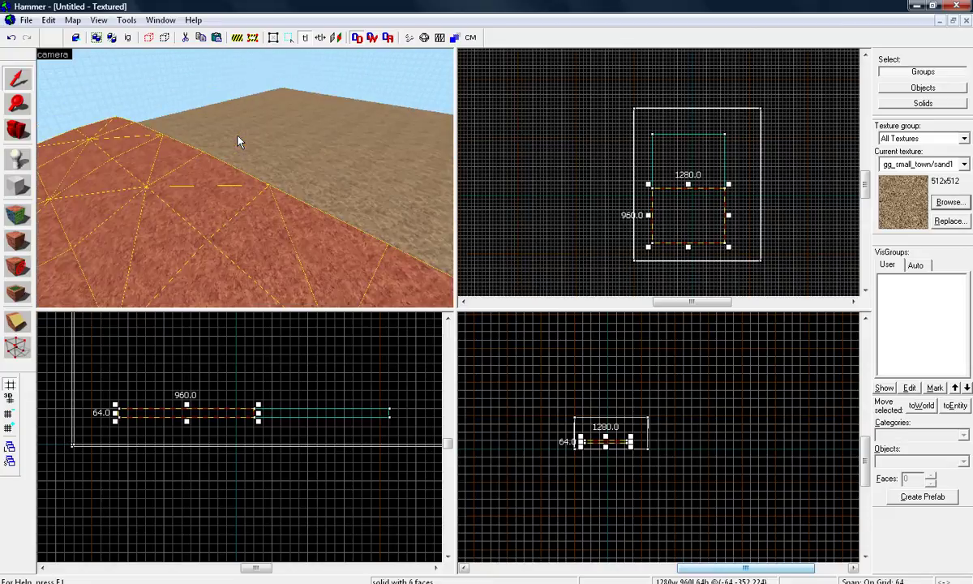
{"action": "key", "text": "Left"}
{"action": "key", "text": "Left"}
{"action": "key", "text": "Left"}
{"action": "key", "text": "Right"}
{"action": "key", "text": "Left"}
{"action": "key", "text": "Left"}
{"action": "key", "text": "Right"}
{"action": "key", "text": "Right"}
{"action": "key", "text": "Left"}
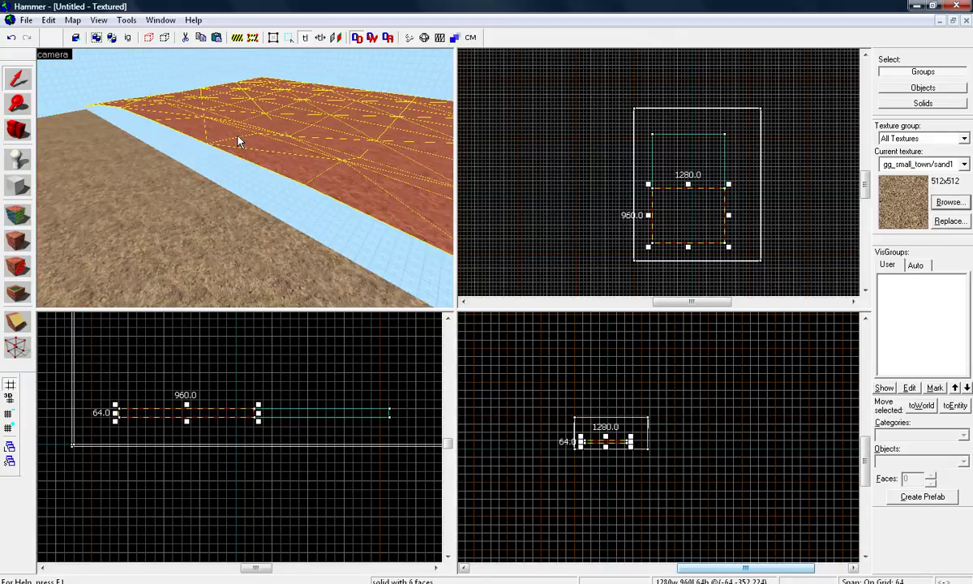
{"action": "key", "text": "Right"}
{"action": "key", "text": "Right"}
{"action": "key", "text": "Right"}
{"action": "key", "text": "Right"}
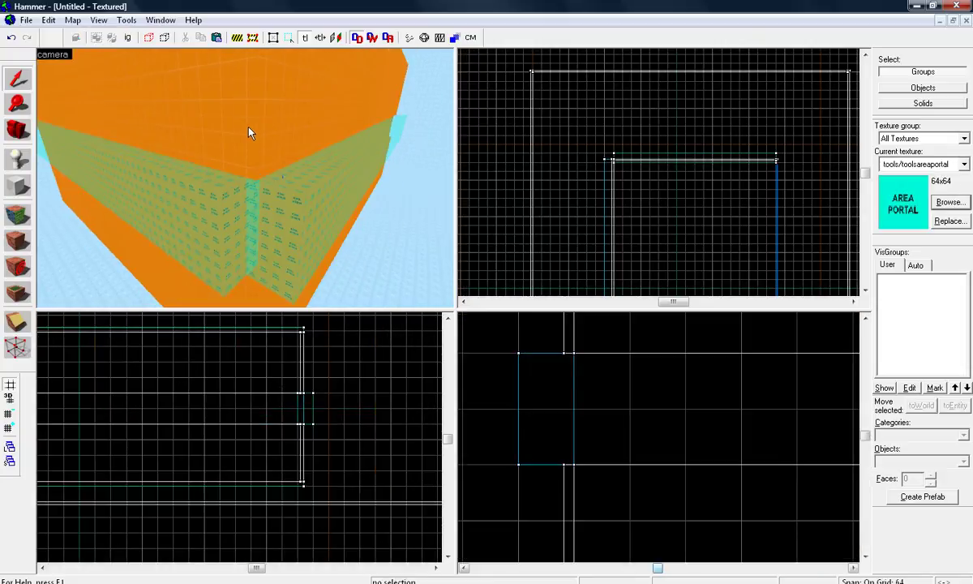
- Select the narrow area-portal brush and zoom in on it in the Top view
{"action": "key", "text": "Right"}
{"action": "key", "text": "Left"}
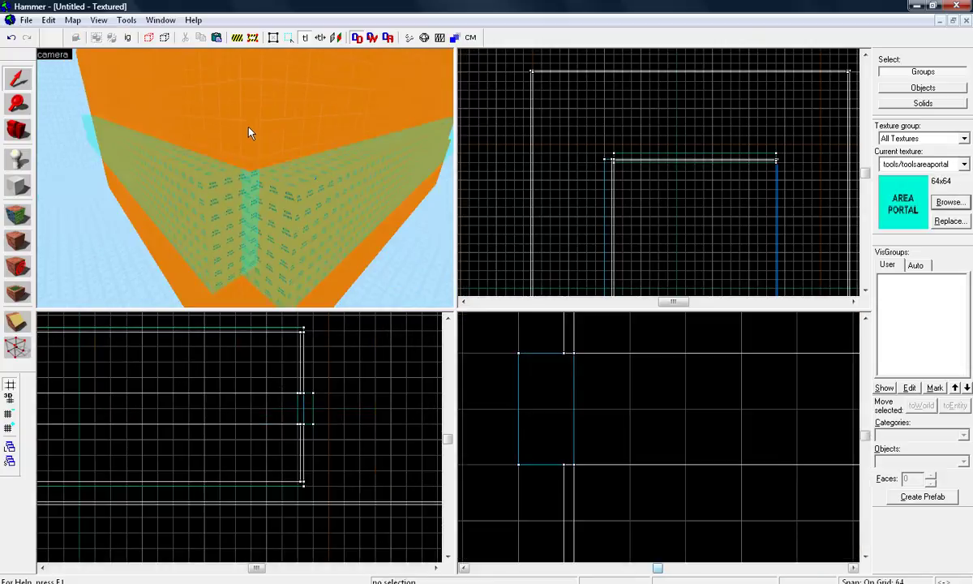
{"action": "key", "text": "Left"}
{"action": "key", "text": "Left"}
{"action": "left_click", "coordinate": [281, 165]}
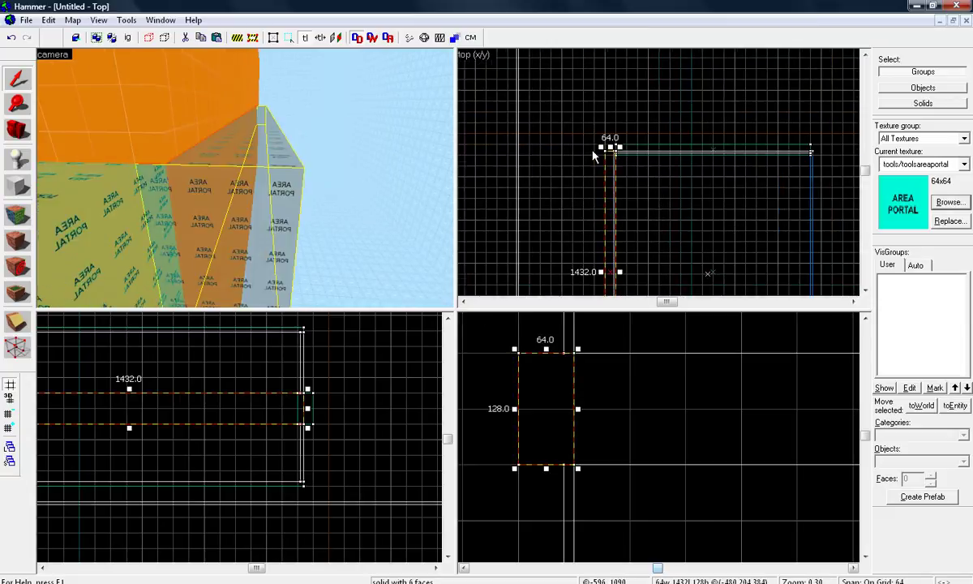
{"action": "scroll", "coordinate": [598, 154], "scroll_direction": "up", "scroll_amount": 2}
{"action": "scroll", "coordinate": [615, 154], "scroll_direction": "up", "scroll_amount": 1}
- Narrow the portal brush from 64 to 13 units, then trim it to exactly 12
{"action": "left_click_drag", "start_coordinate": [615, 153], "coordinate": [643, 150]}
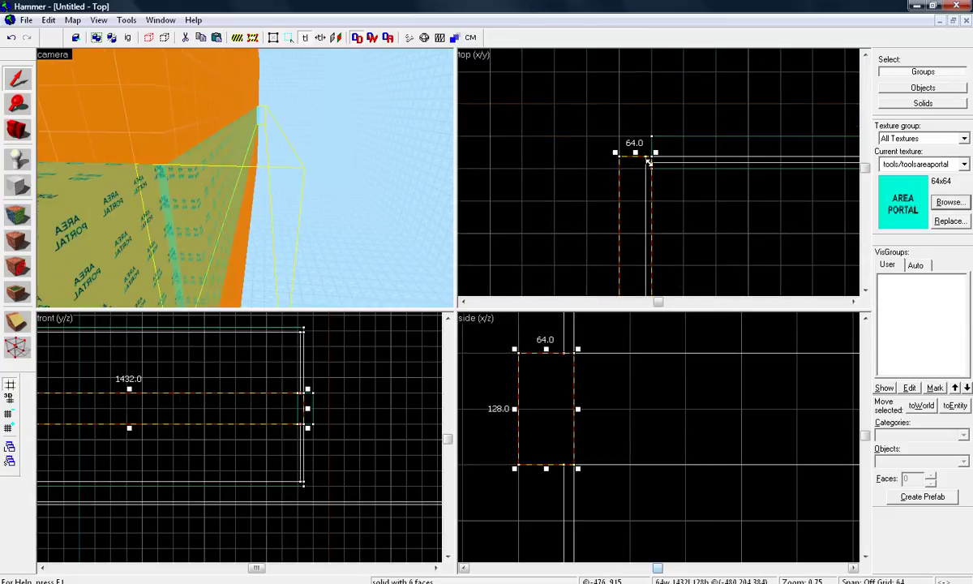
{"action": "scroll", "coordinate": [637, 146], "scroll_direction": "up", "scroll_amount": 4}
{"action": "scroll", "coordinate": [638, 148], "scroll_direction": "up", "scroll_amount": 1}
{"action": "scroll", "coordinate": [640, 155], "scroll_direction": "up", "scroll_amount": 1}
{"action": "left_click_drag", "start_coordinate": [642, 153], "coordinate": [645, 150]}
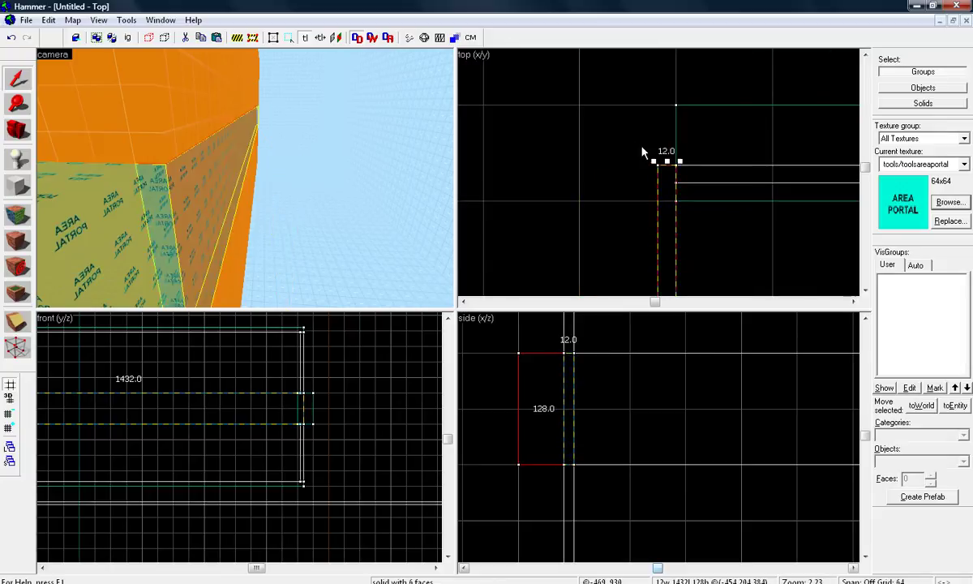
{"action": "scroll", "coordinate": [316, 193], "scroll_direction": "down", "scroll_amount": 3}
- Check the neighbouring wall brush, reselect the narrowed portal, then clear the selection
{"action": "left_click", "coordinate": [285, 203]}
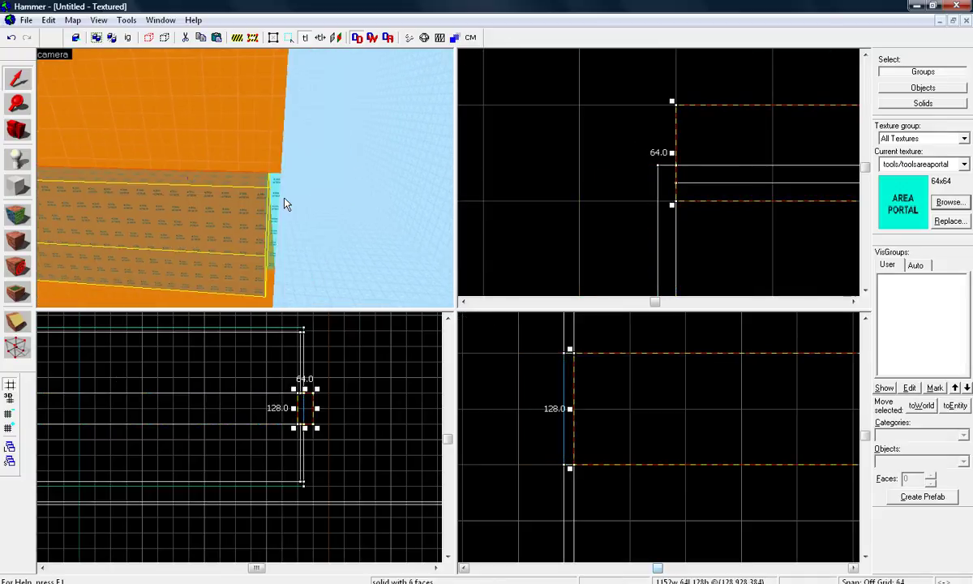
{"action": "key", "text": "Left"}
{"action": "key", "text": "Left"}
{"action": "key", "text": "Left"}
{"action": "left_click", "coordinate": [285, 203]}
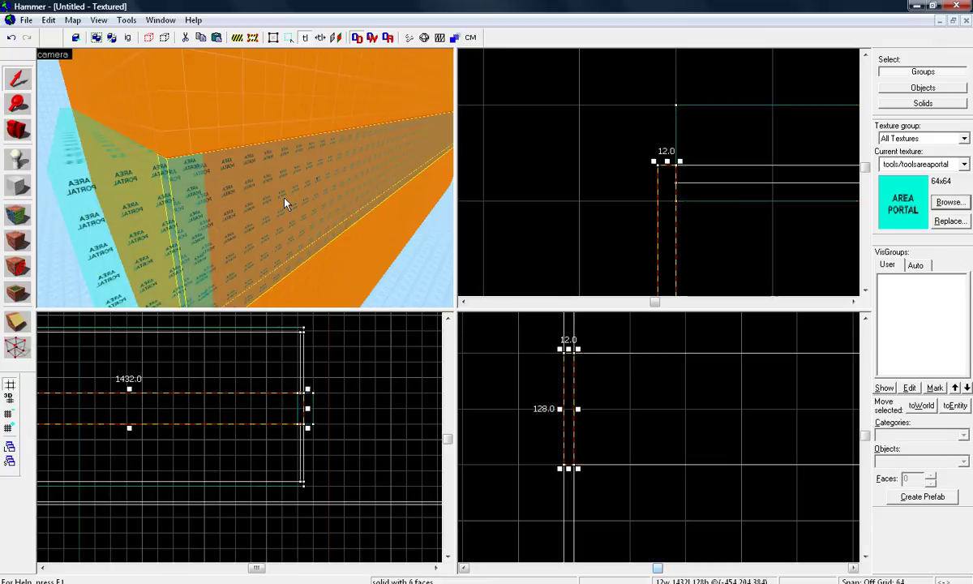
{"action": "left_click", "coordinate": [577, 134]}
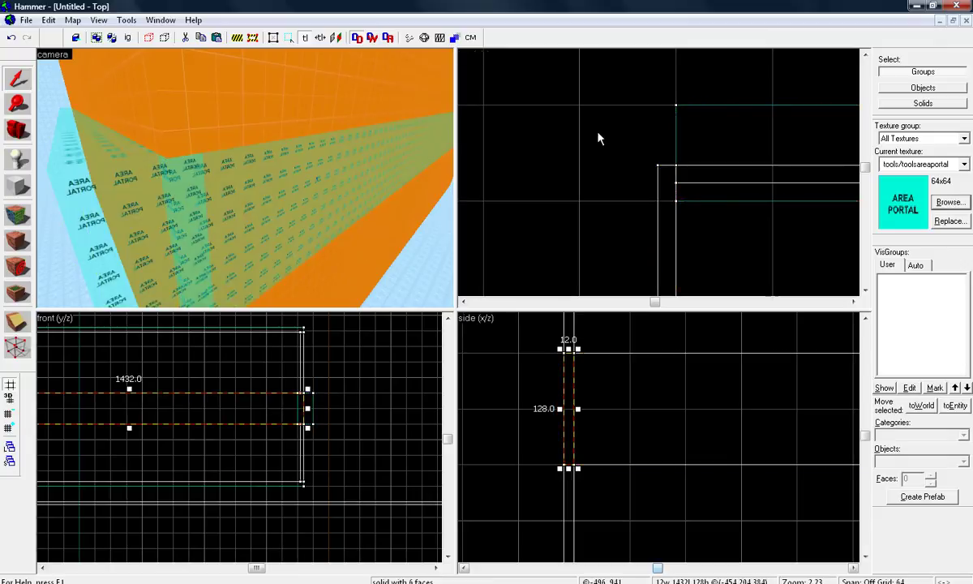
{"action": "left_click", "coordinate": [367, 156]}
{"action": "key", "text": "Right"}
{"action": "key", "text": "Right"}
{"action": "key", "text": "Escape"}
{"action": "key", "text": "Up"}
{"action": "key", "text": "Up"}
{"action": "key", "text": "Down"}
{"action": "key", "text": "Left"}
{"action": "key", "text": "Left"}
{"action": "key", "text": "Left"}
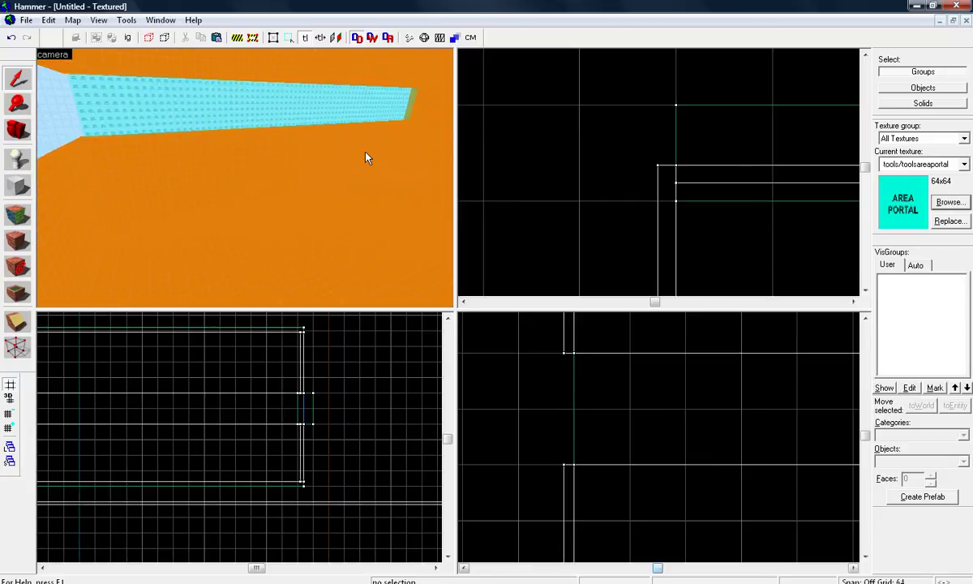
{"action": "key", "text": "Left"}
{"action": "key", "text": "Left"}
{"action": "key", "text": "Up"}
{"action": "key", "text": "Down"}
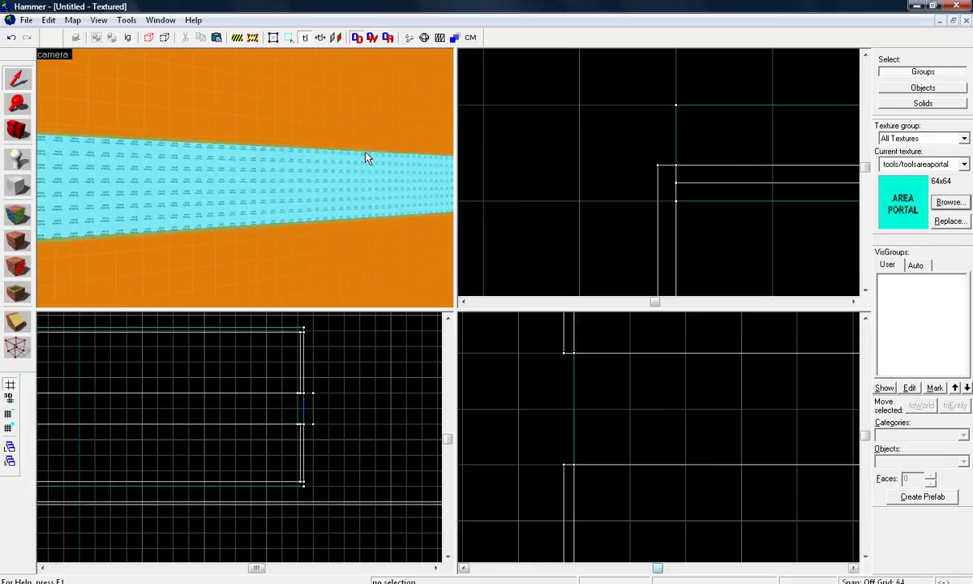
{"action": "key", "text": "Up"}
{"action": "key", "text": "Up"}
{"action": "key", "text": "Up"}
{"action": "key", "text": "Up"}
{"action": "key", "text": "Left"}
{"action": "key", "text": "Left"}
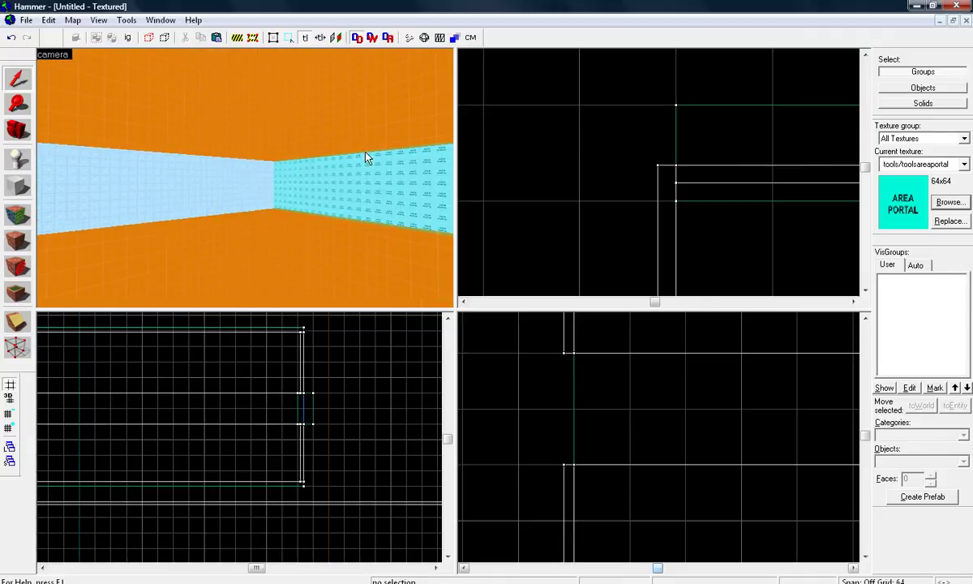
{"action": "key", "text": "Down"}
{"action": "key", "text": "Left"}
{"action": "key", "text": "Left"}
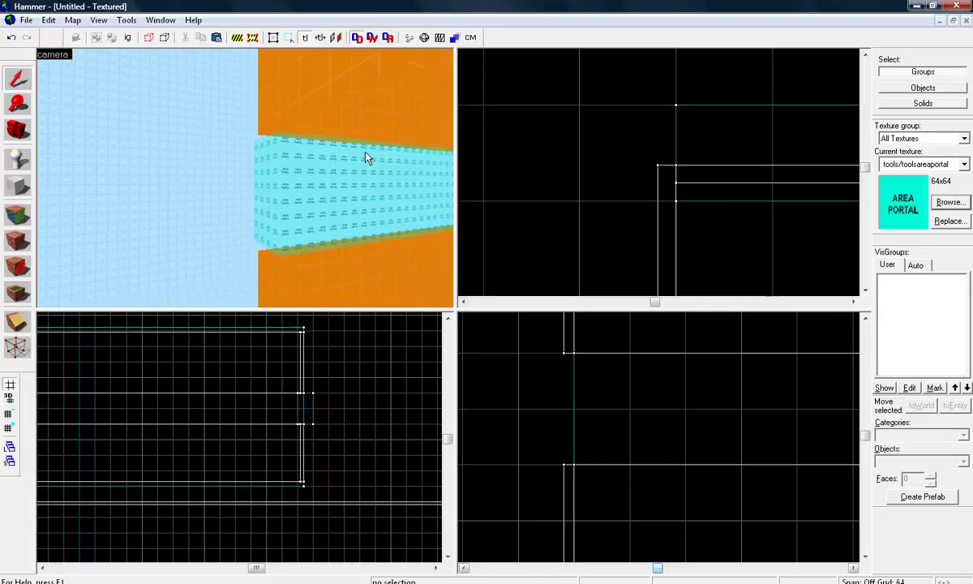
{"action": "key", "text": "Left"}
{"action": "key", "text": "Left"}
{"action": "key", "text": "Up"}
{"action": "key", "text": "Up"}
{"action": "key", "text": "Up"}
{"action": "key", "text": "Left"}
{"action": "key", "text": "Left"}
{"action": "key", "text": "Left"}
{"action": "key", "text": "Left"}
{"action": "key", "text": "Left"}
{"action": "key", "text": "Left"}
{"action": "key", "text": "Left"}
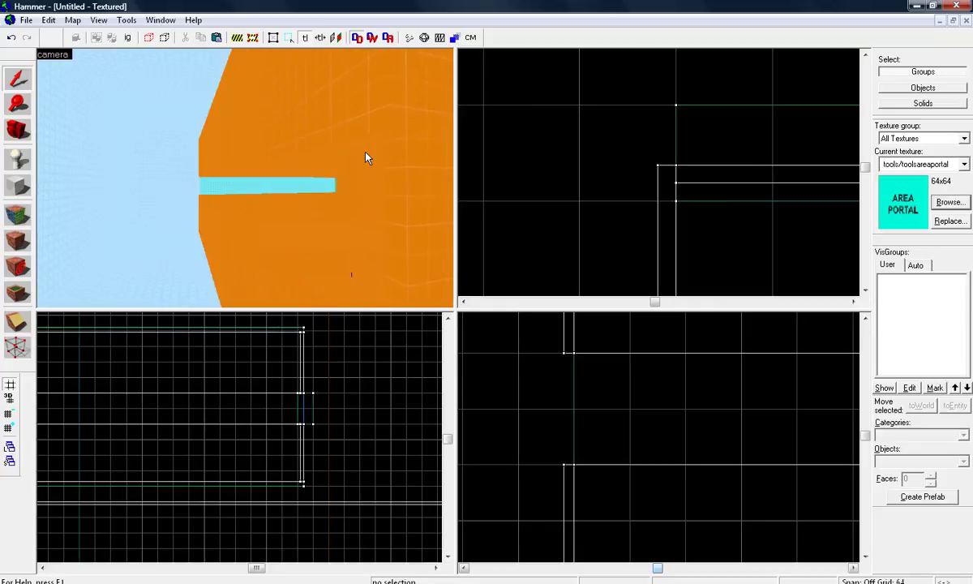
{"action": "key", "text": "Left"}
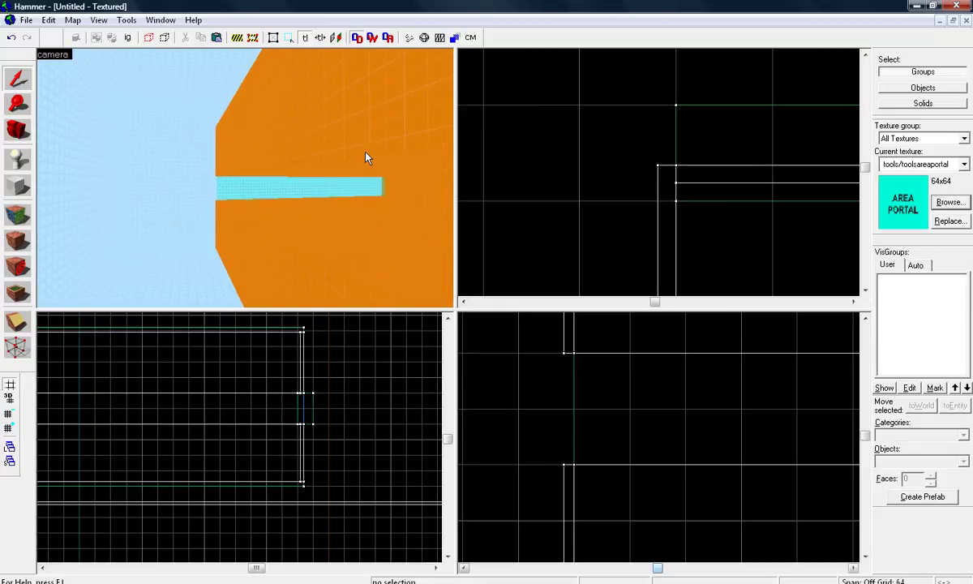